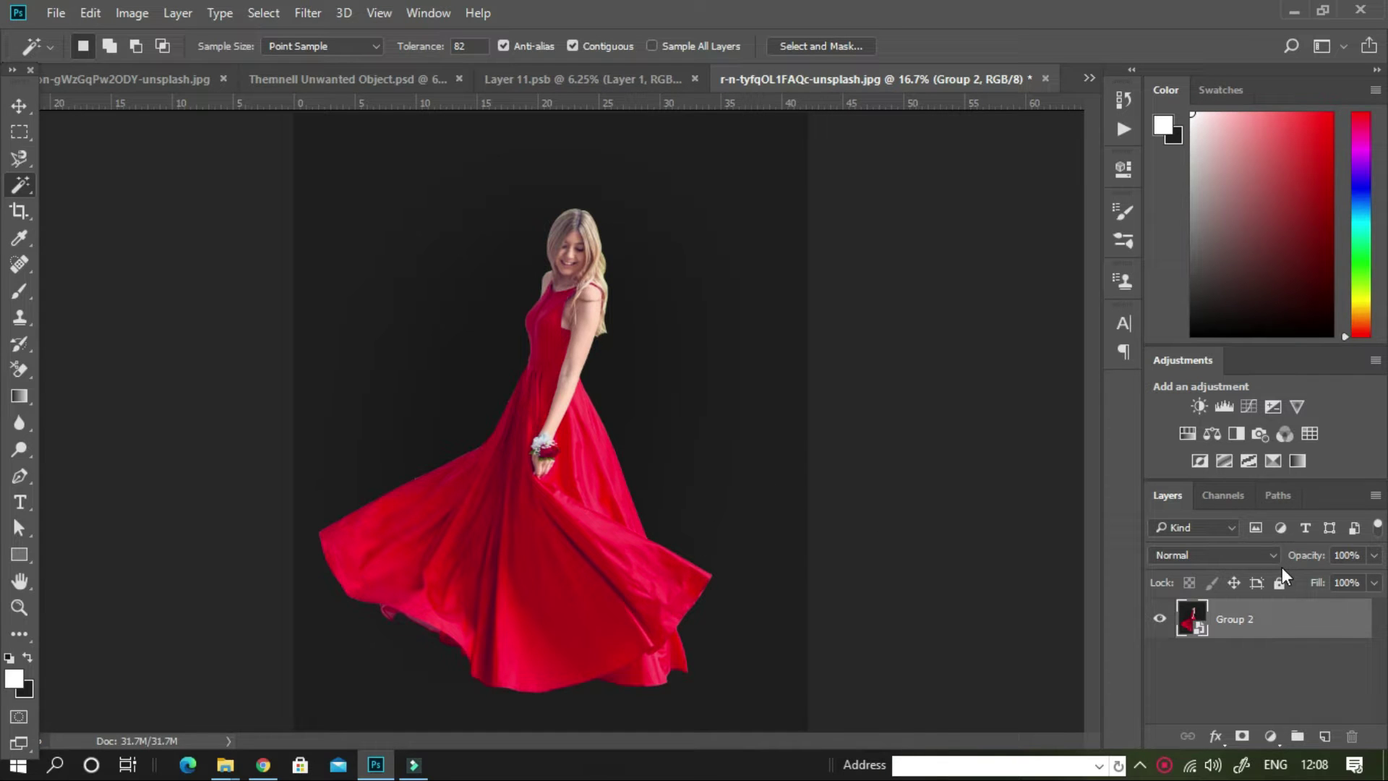
Step: Duplicate the Group 2 layer as a new layer named Img2
right_click(1291, 622)
click(1295, 624)
right_click(1295, 623)
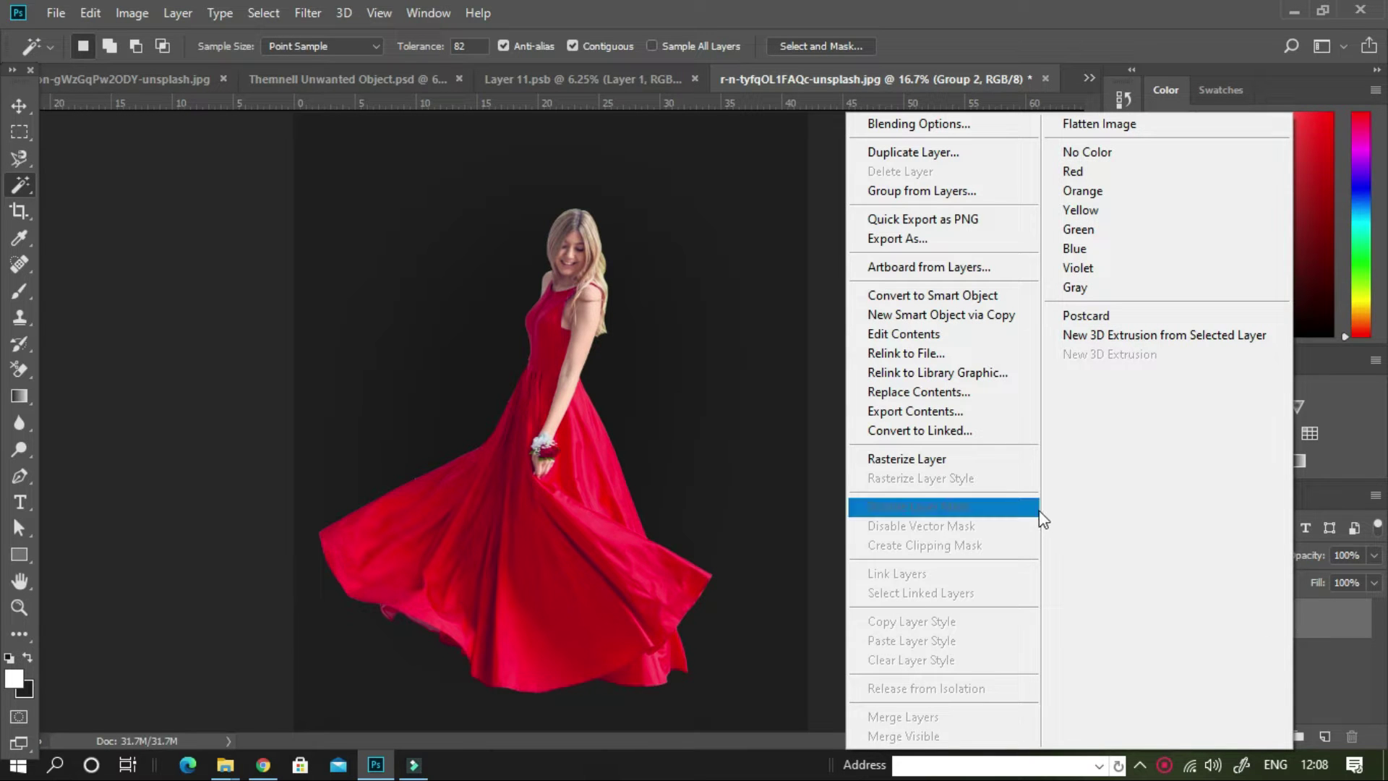
click(1345, 616)
right_click(1343, 617)
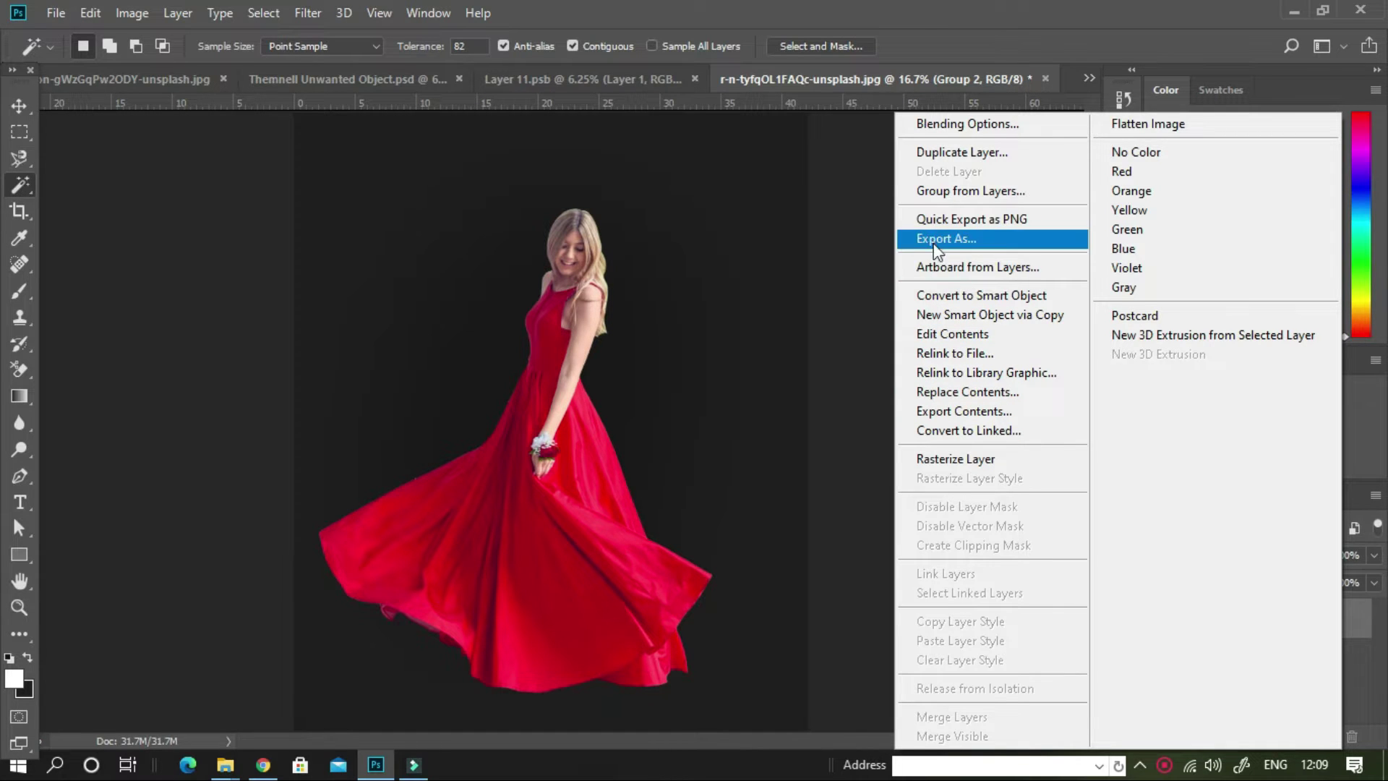
click(949, 153)
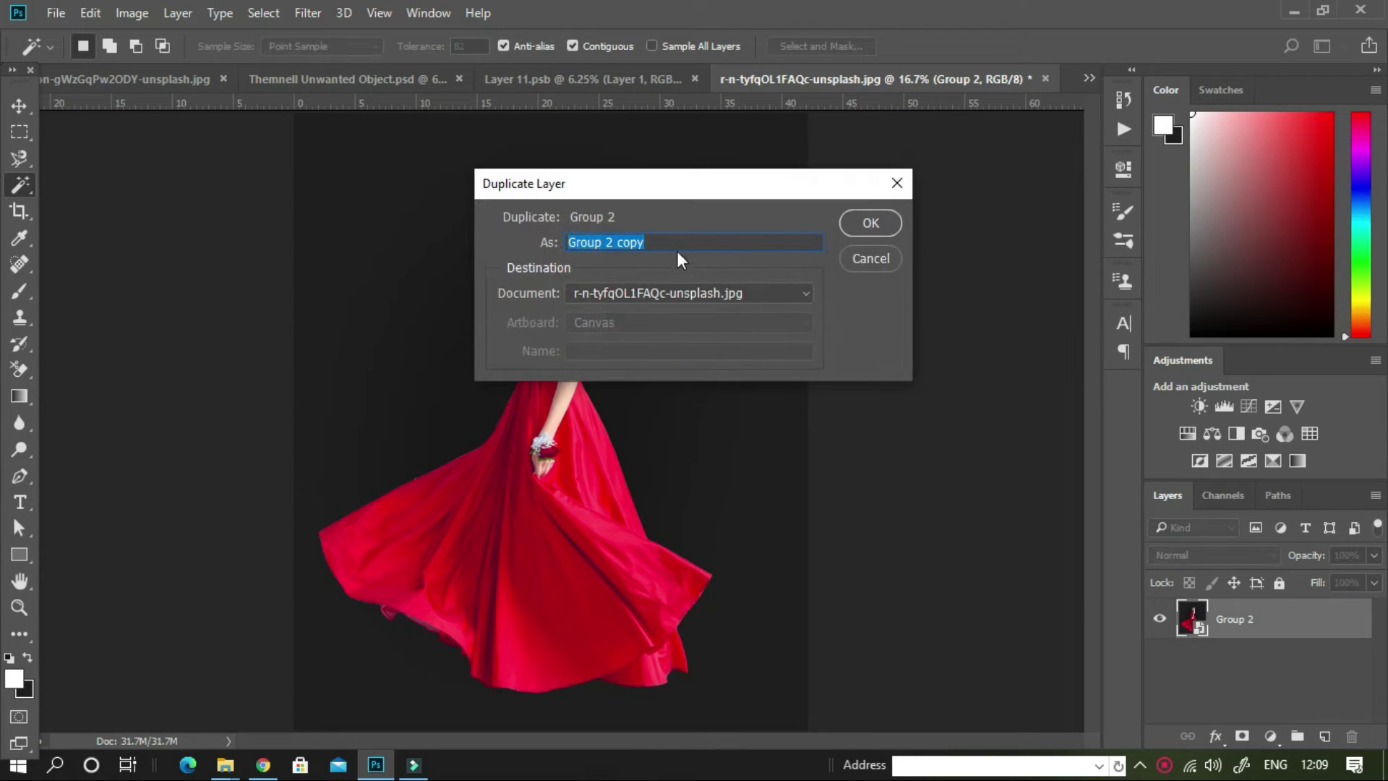
click(662, 245)
text(Img2)
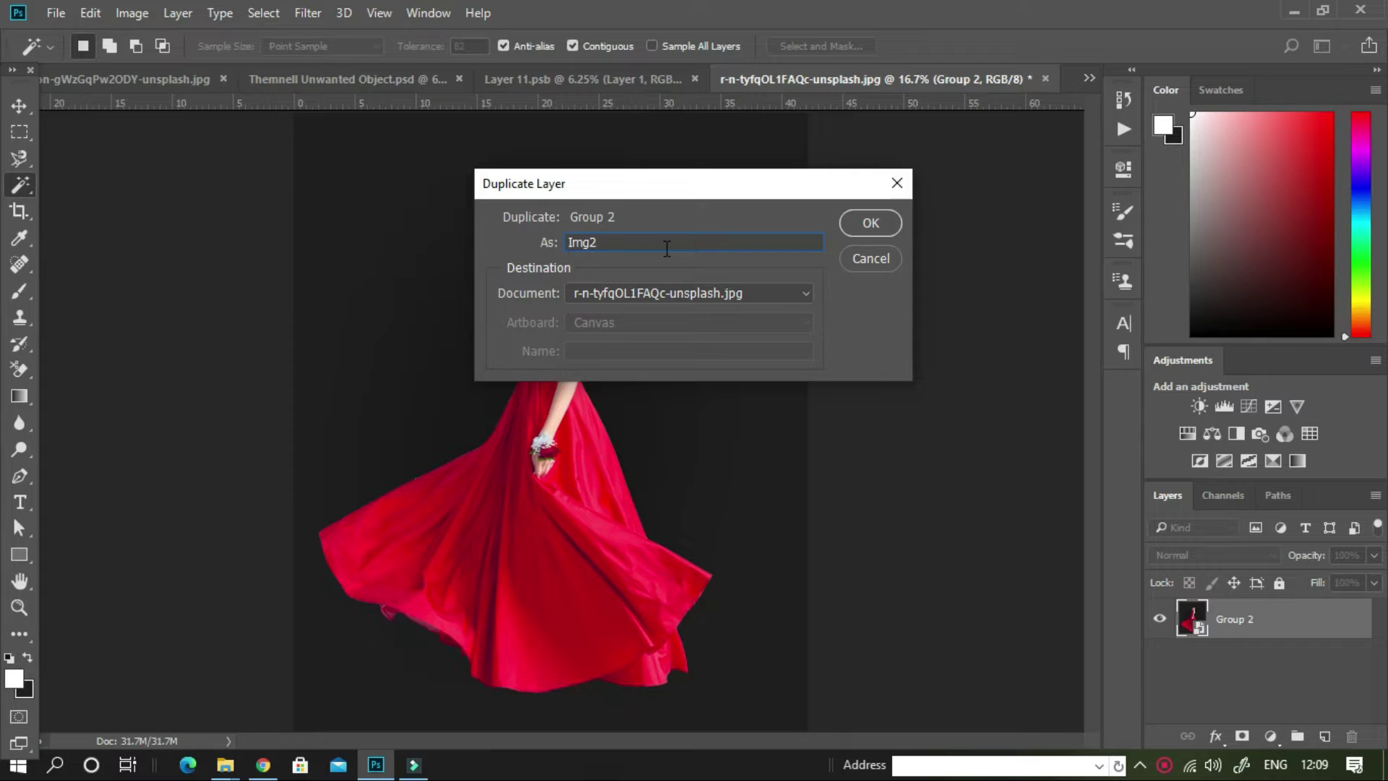
key(Return)
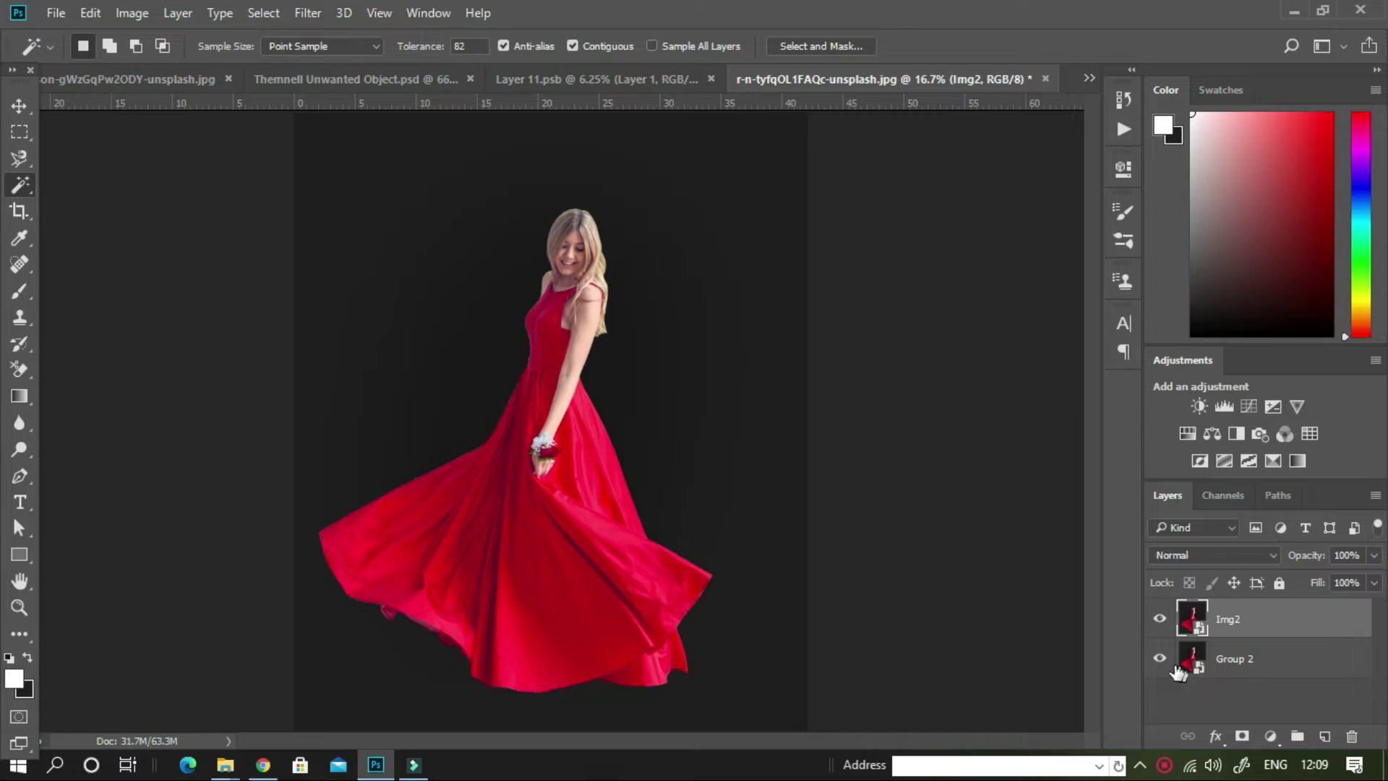
Step: Add a Hue/Saturation adjustment layer set to Hue +40, Saturation +58, Lightness 0
click(1274, 737)
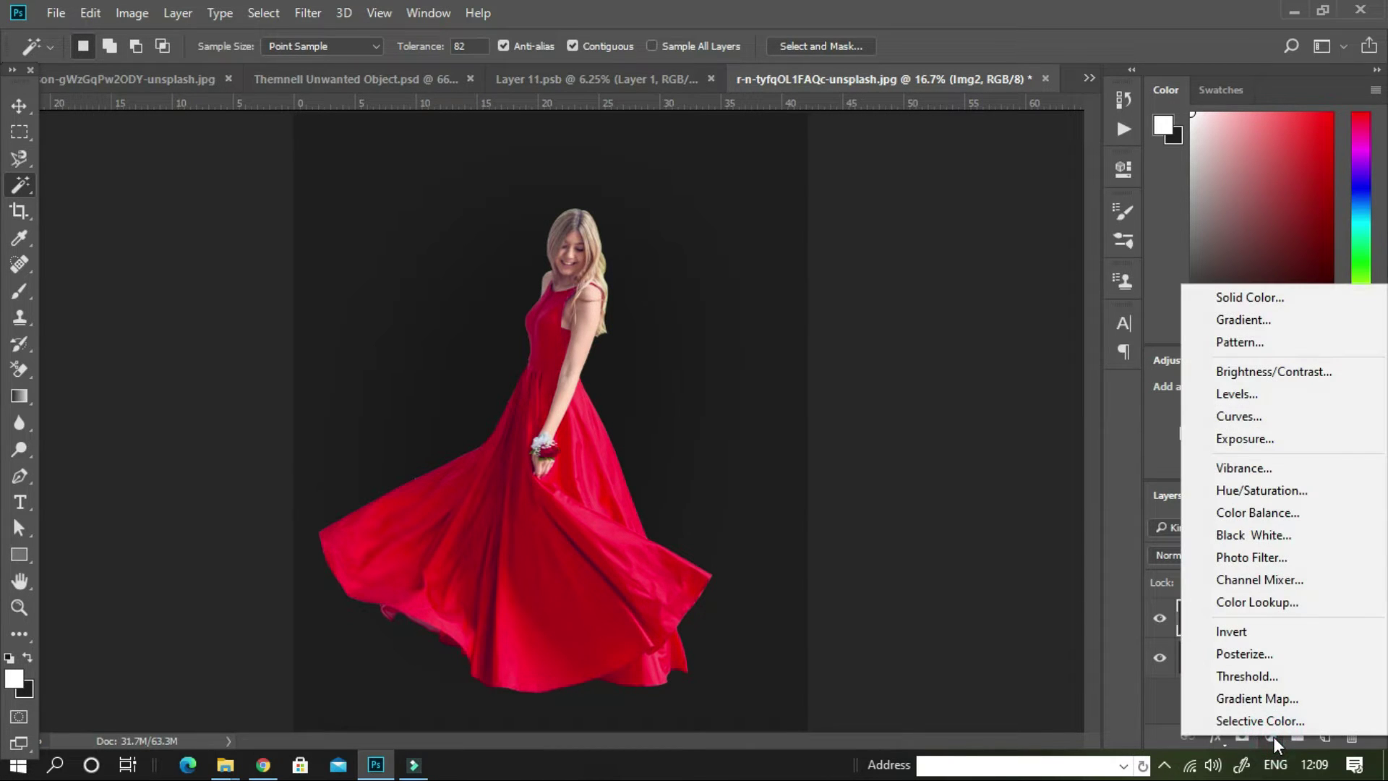
click(1266, 491)
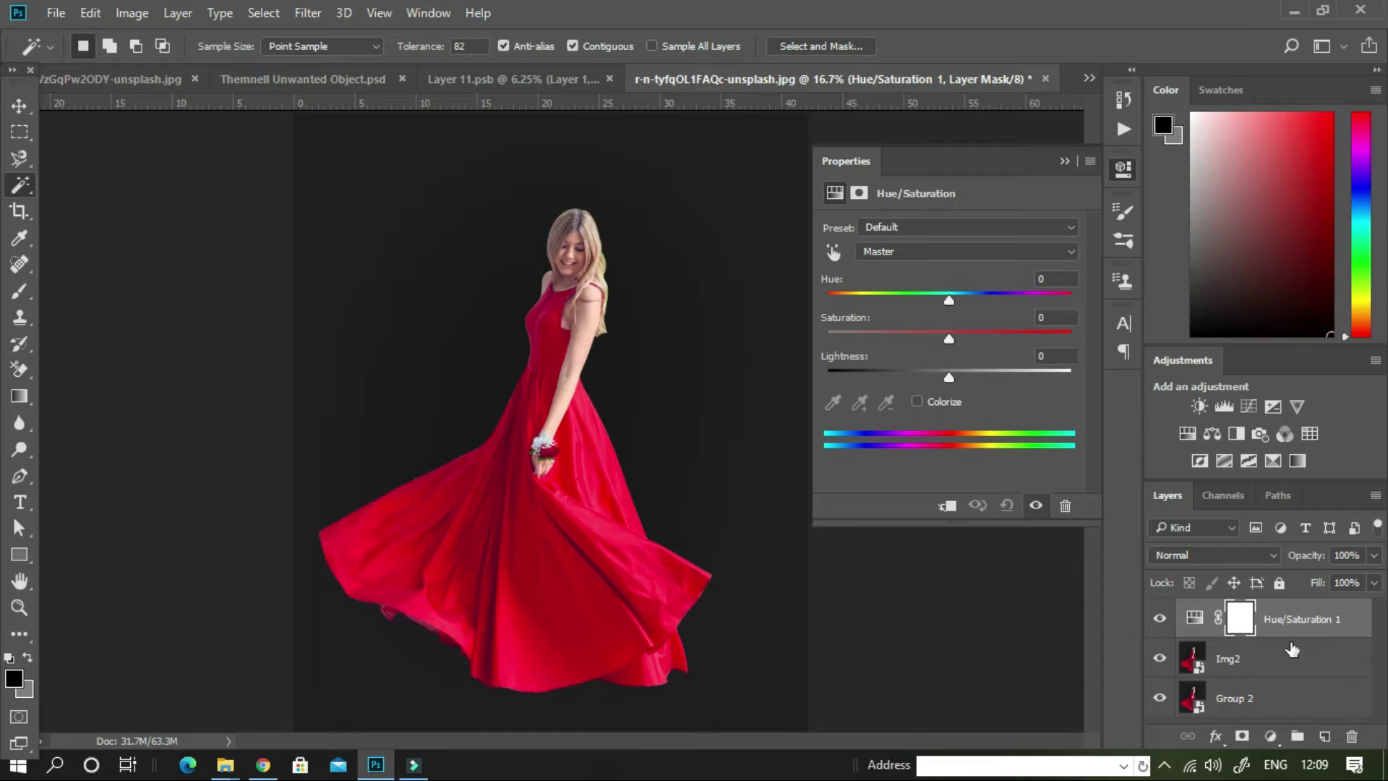
click(1195, 621)
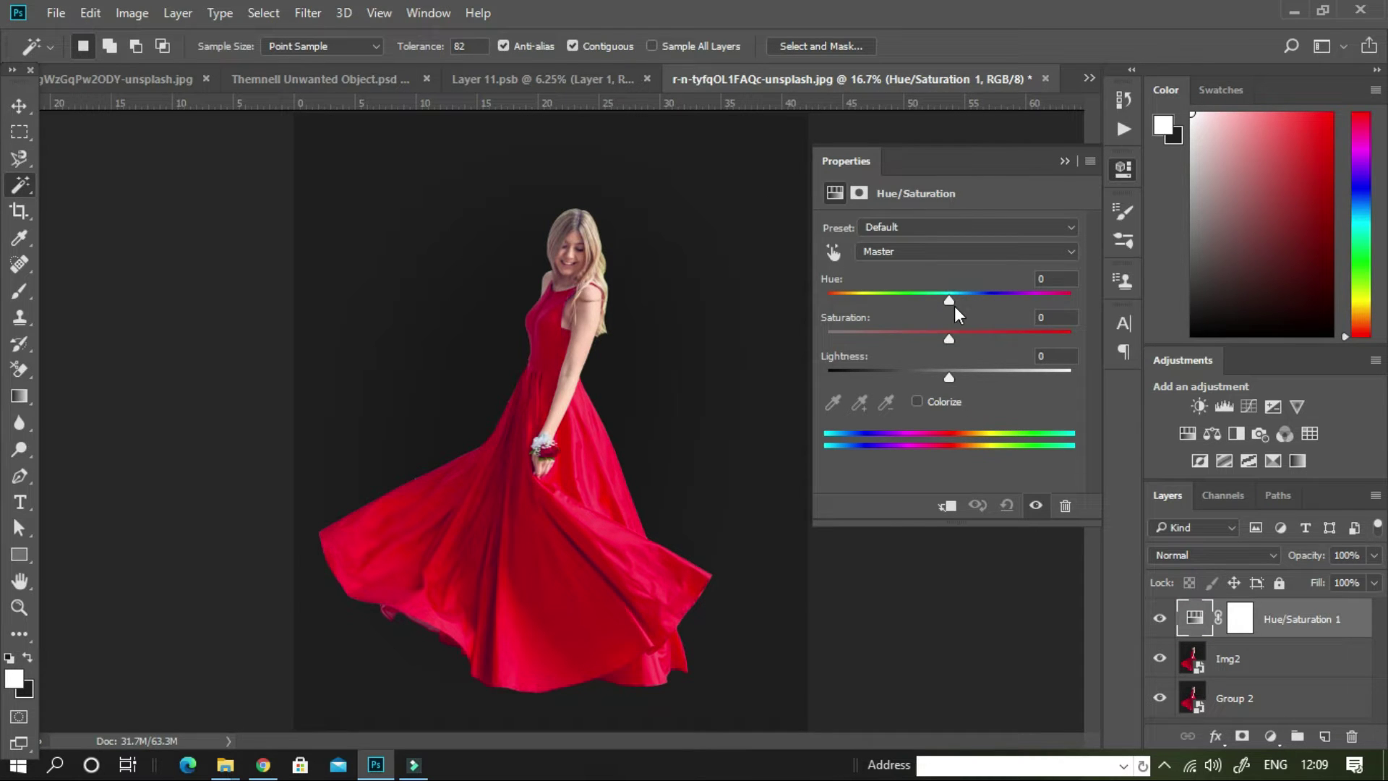
mouse_move(953, 300)
mouse_down()
mouse_move(865, 311)
mouse_move(1068, 323)
mouse_move(949, 331)
mouse_move(997, 342)
mouse_up()
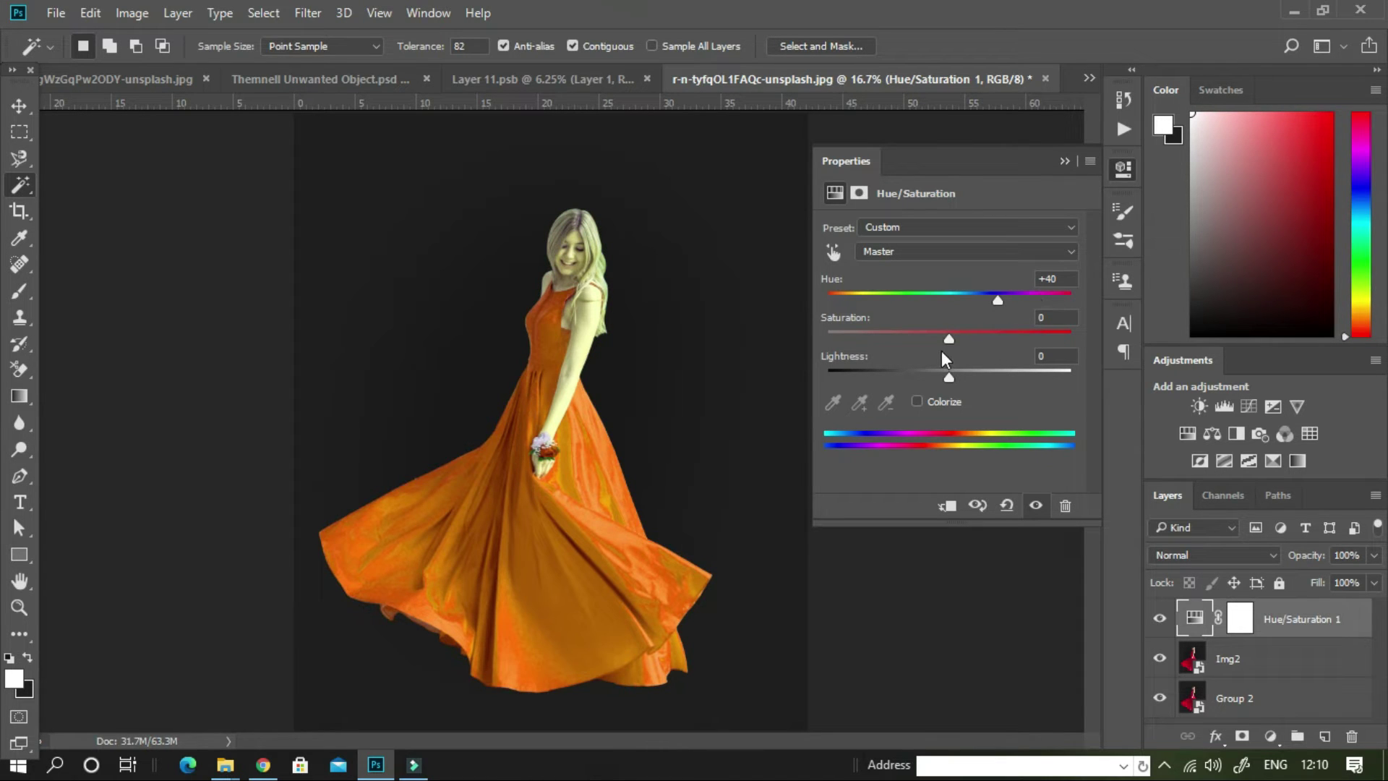
drag(950, 338, 1019, 339)
drag(951, 375, 942, 376)
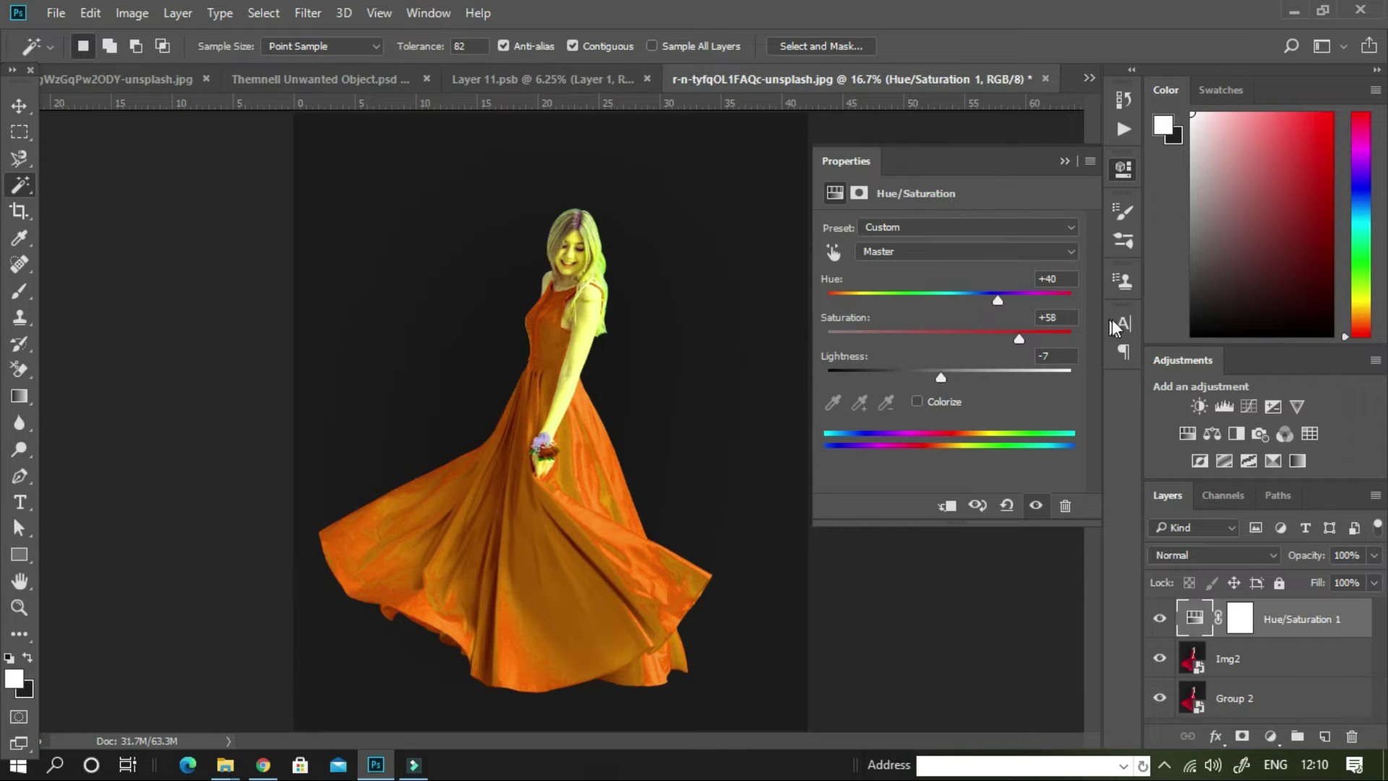
click(1048, 354)
text(0)
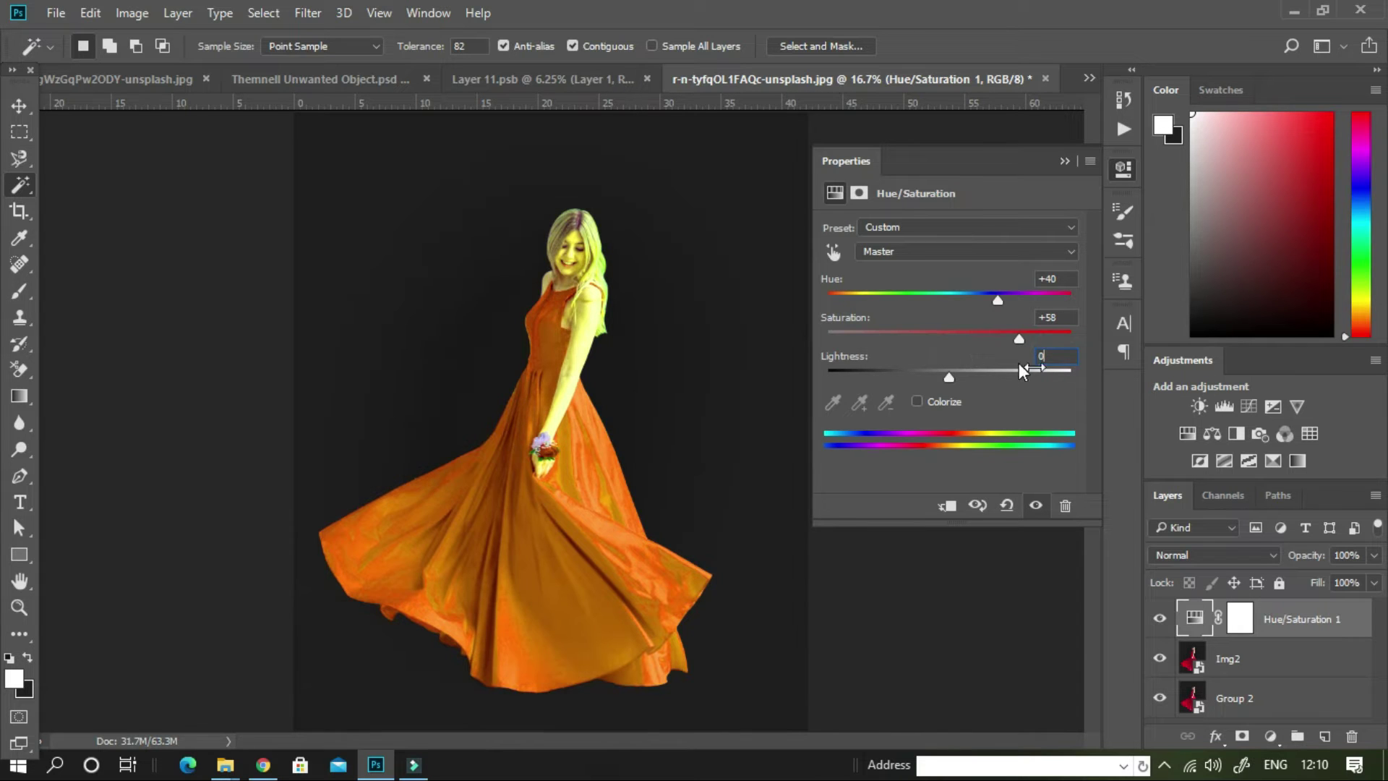
click(1064, 161)
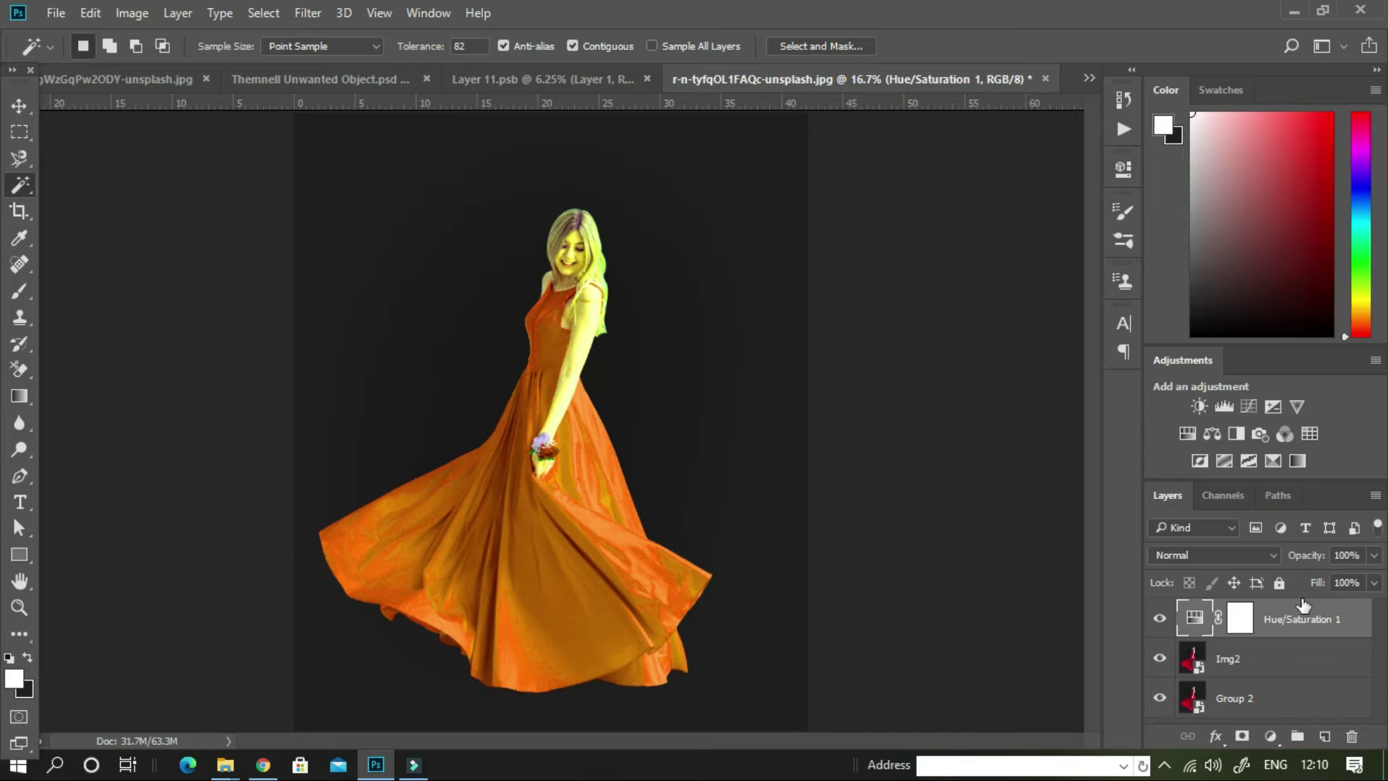
Step: Target the Hue/Saturation mask and paint over the upper arm with a small brush
click(1247, 615)
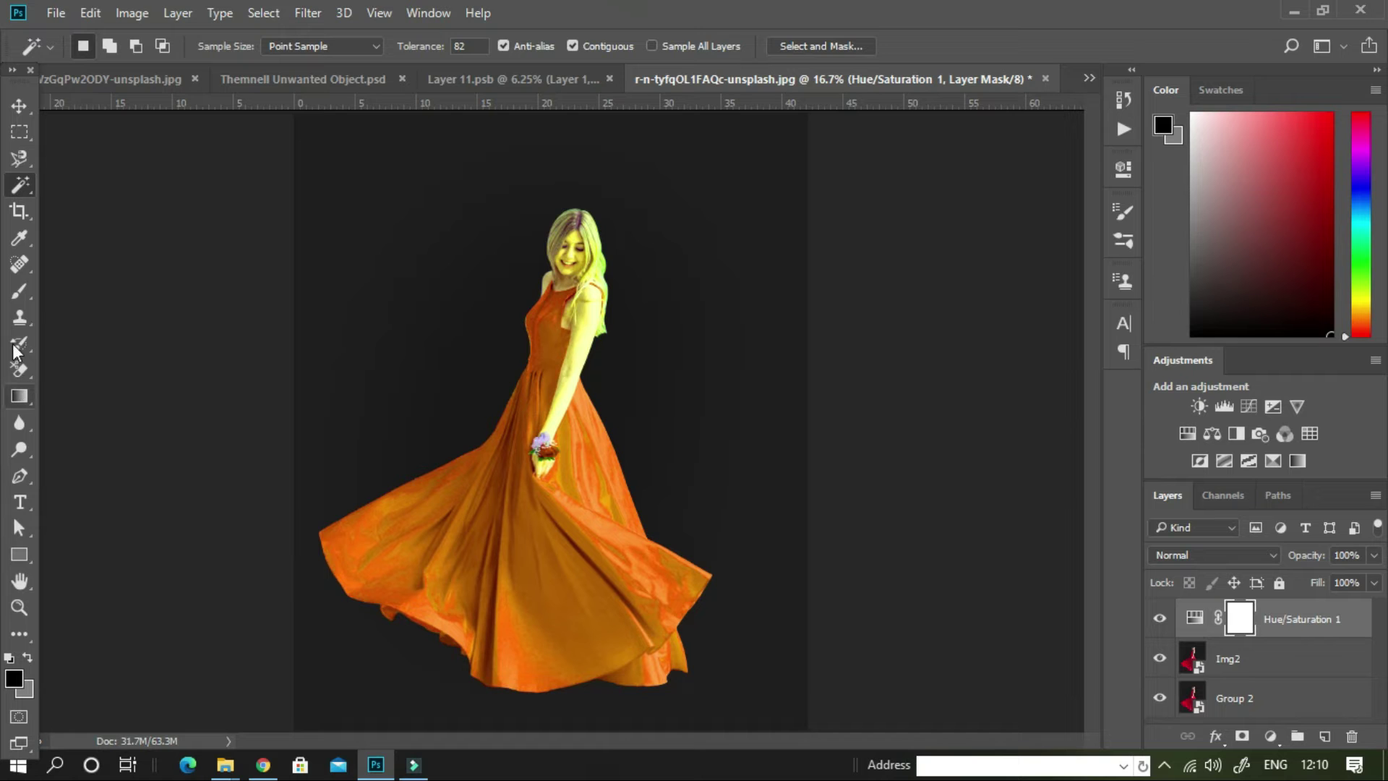
click(19, 292)
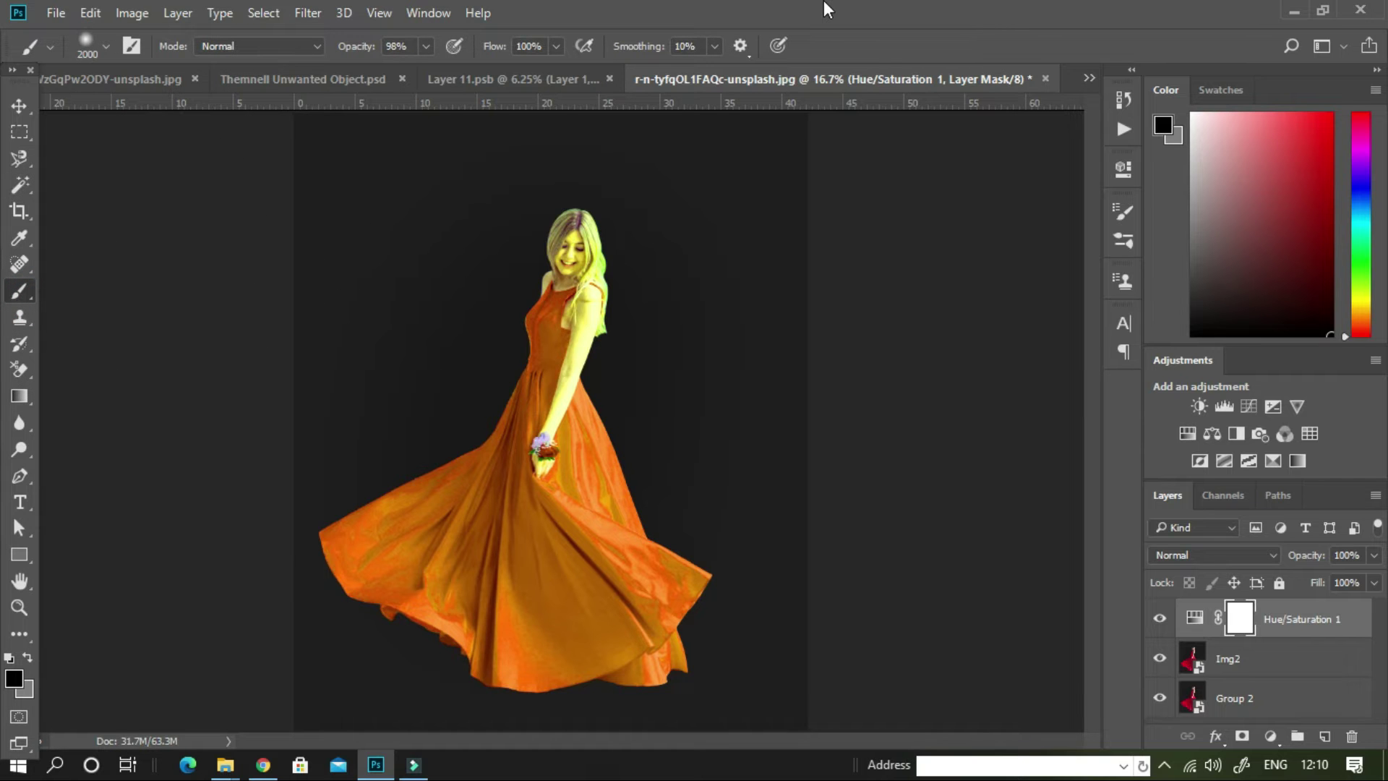
key(ctrl+plus)
key(ctrl+plus)
key(ctrl+plus)
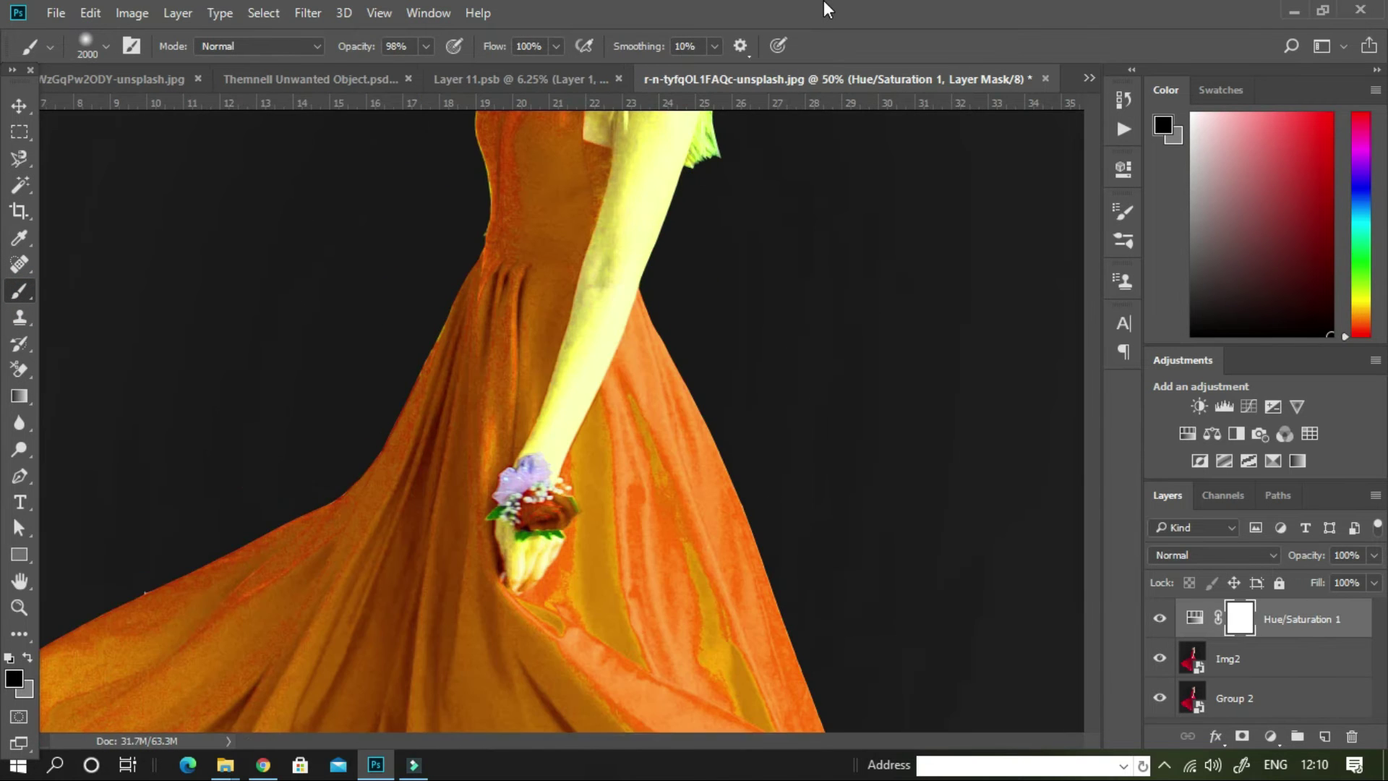
key(bracketleft)
key(bracketleft)
key(bracketleft)
key(bracketleft)
key(bracketleft)
key(bracketleft)
key(bracketleft)
key(bracketleft)
key(bracketleft)
key(bracketleft)
key(bracketleft)
key(bracketleft)
key(bracketleft)
key(bracketleft)
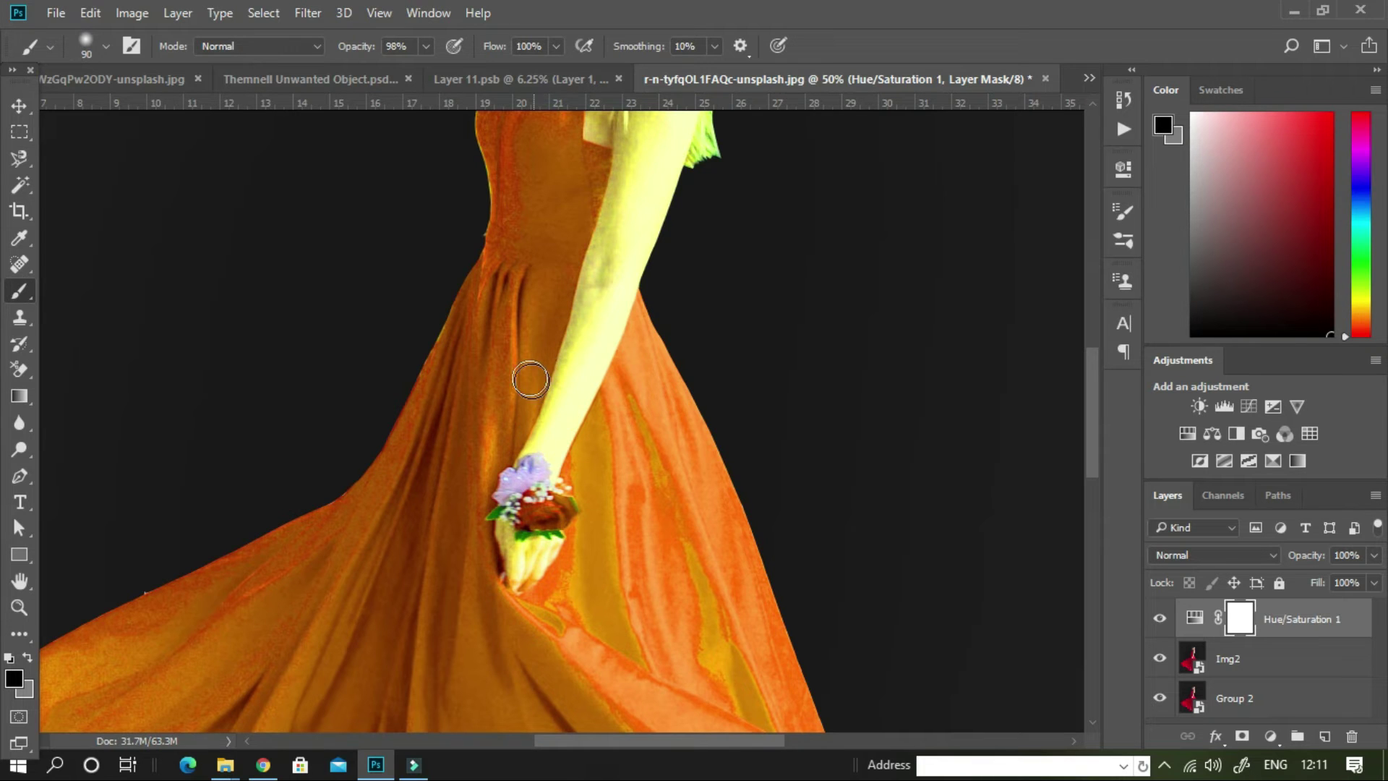
drag(576, 369, 628, 215)
Step: Set the foreground colour to black and mask the whole arm at full opacity
key(i)
click(13, 678)
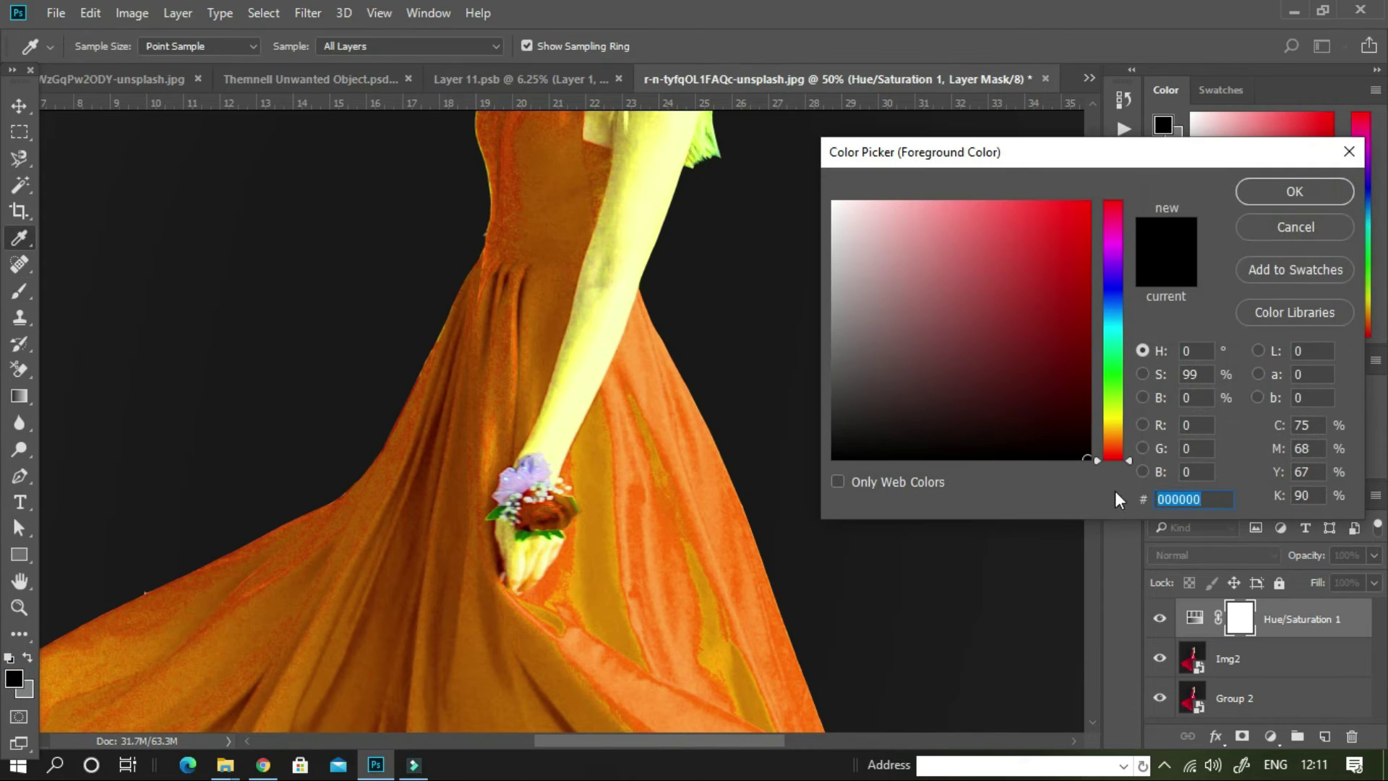
click(1082, 458)
click(1294, 191)
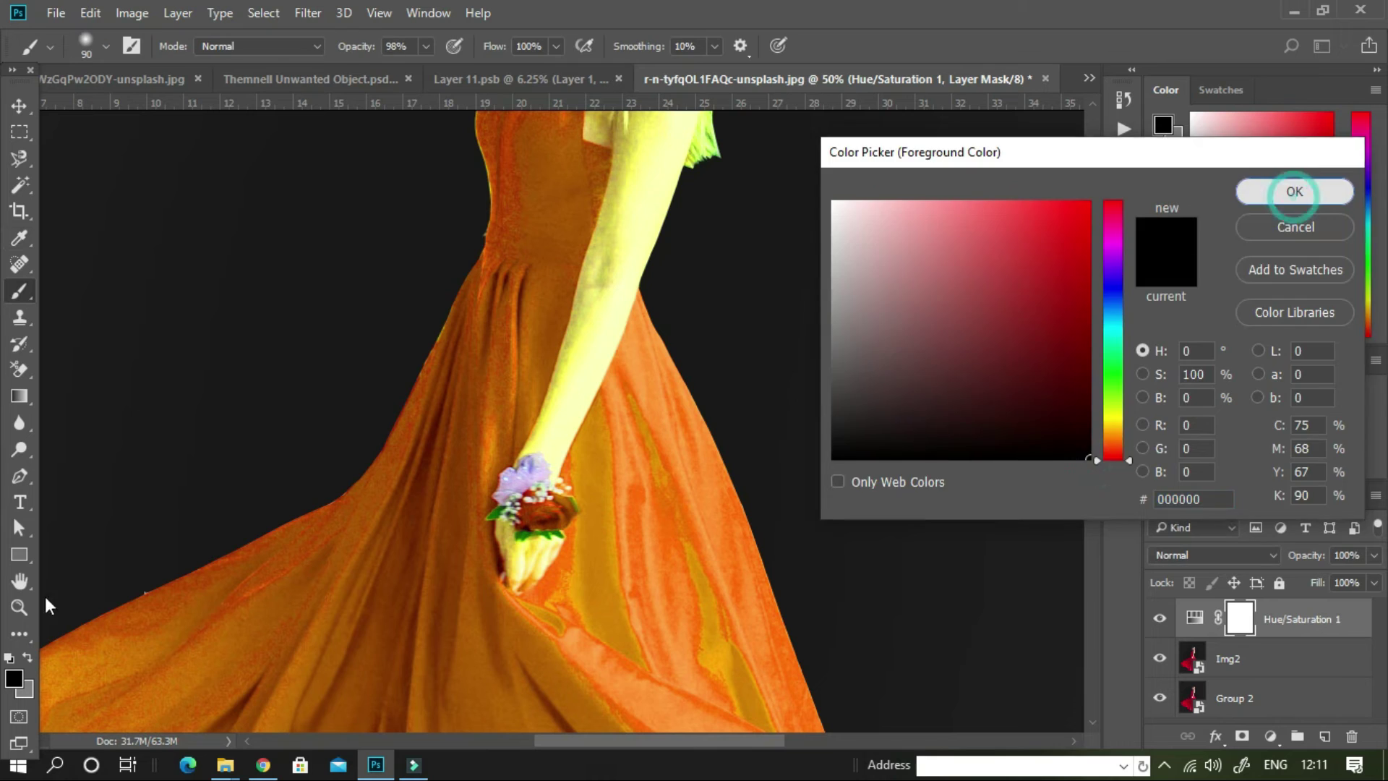
key(bracketleft)
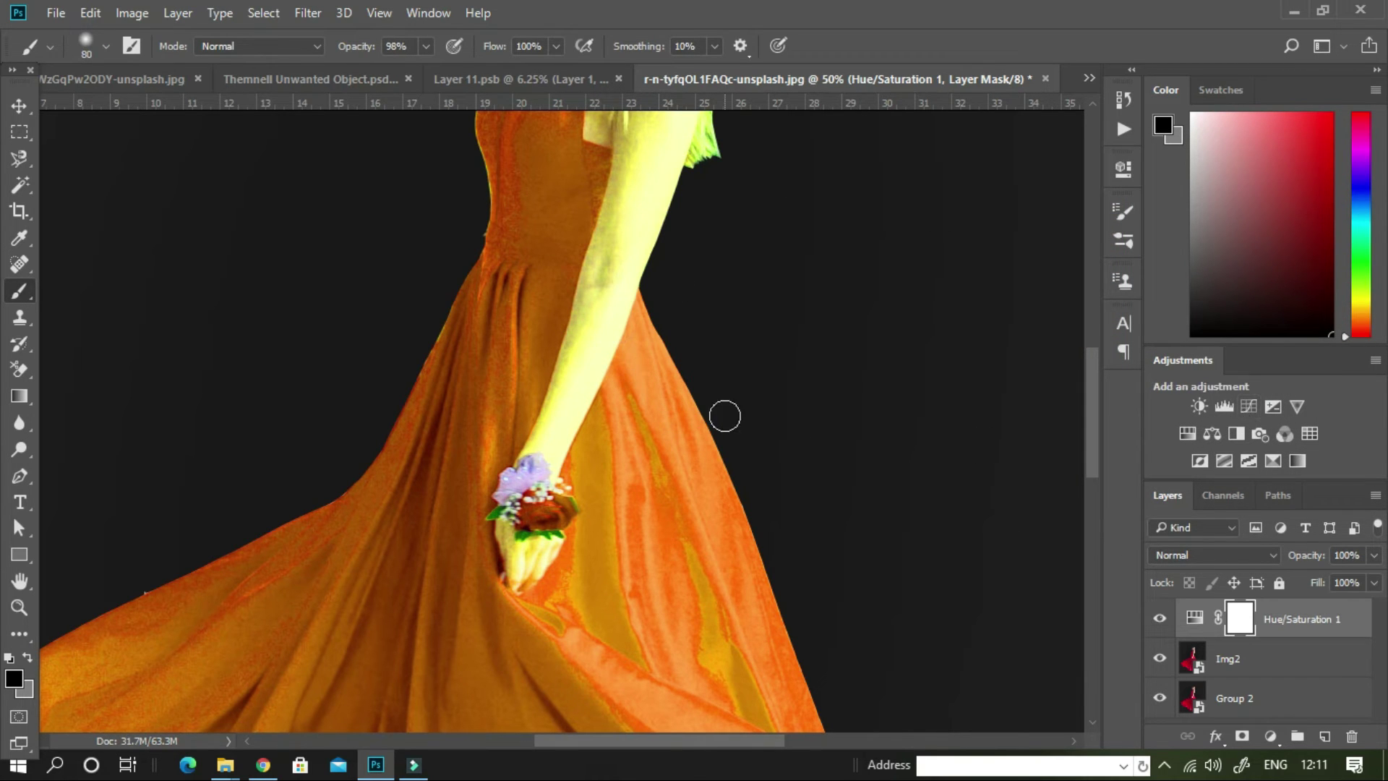
drag(556, 427, 636, 209)
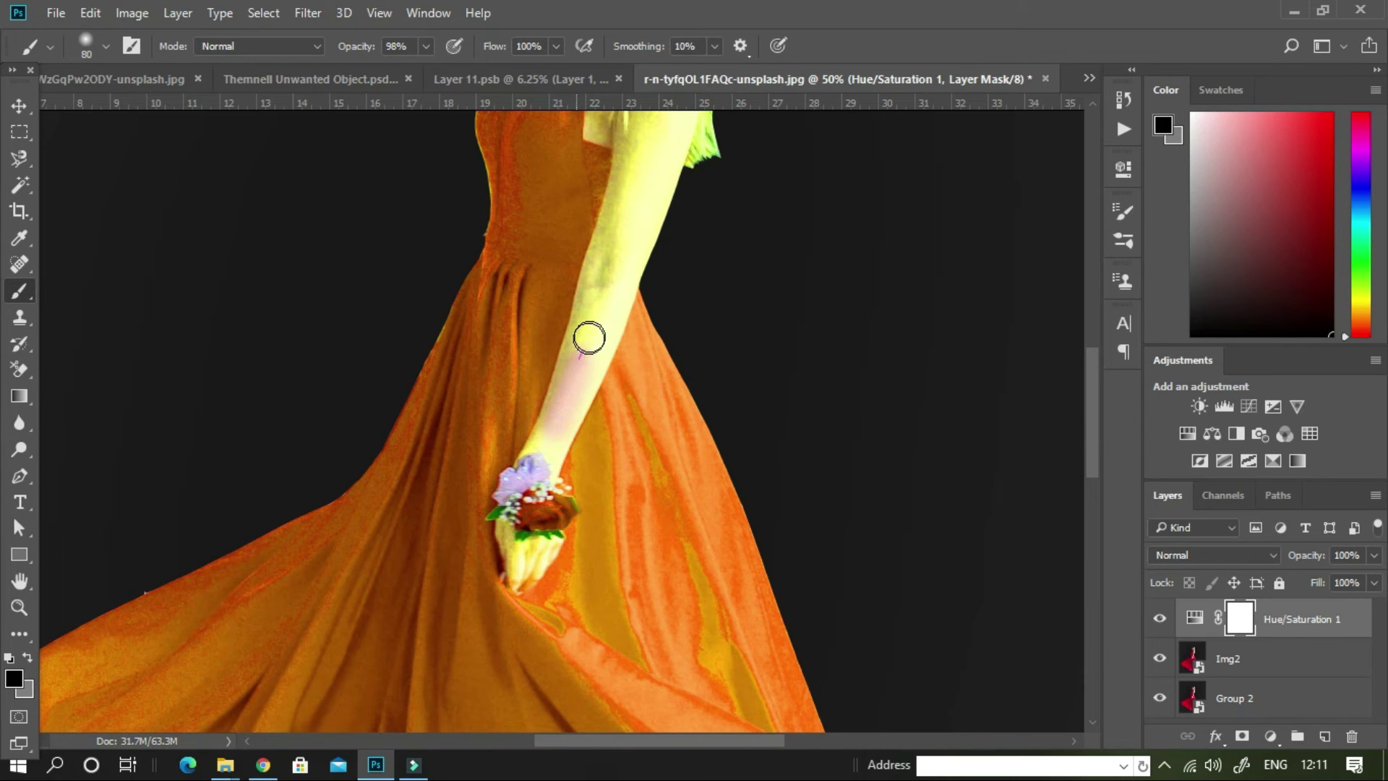
key(0)
mouse_move(608, 280)
mouse_down()
mouse_move(550, 427)
mouse_move(453, 596)
mouse_up()
Step: Mask the hair, face, shoulder, wrist flowers and fingers, then zoom out to fit
drag(542, 340, 528, 239)
mouse_move(433, 115)
mouse_down()
mouse_move(379, 275)
mouse_move(539, 562)
mouse_move(434, 405)
mouse_move(340, 434)
mouse_up()
scroll(473, 466, down, 6)
mouse_move(474, 466)
mouse_down()
mouse_move(459, 517)
mouse_move(474, 499)
mouse_move(445, 521)
mouse_up()
key(bracketleft)
key(bracketleft)
key(bracketleft)
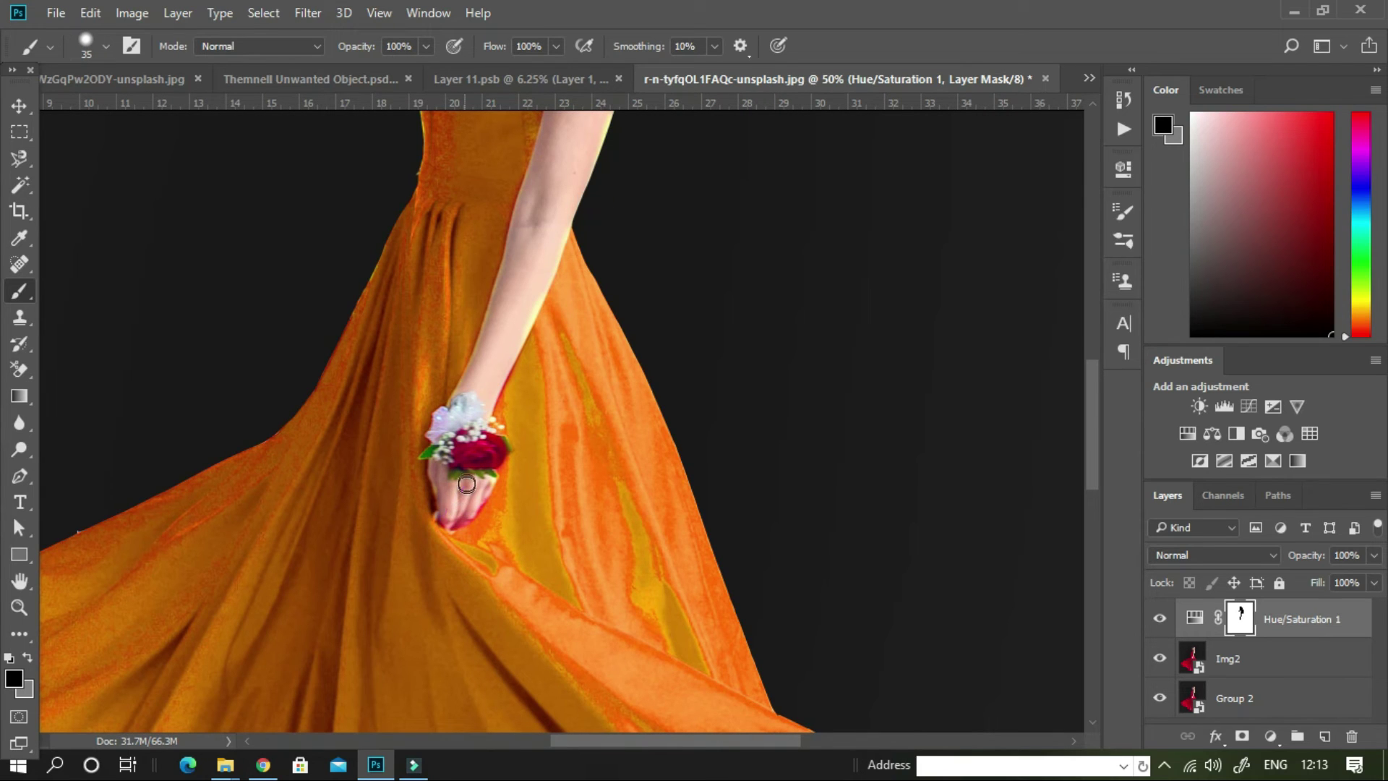
key(ctrl+0)
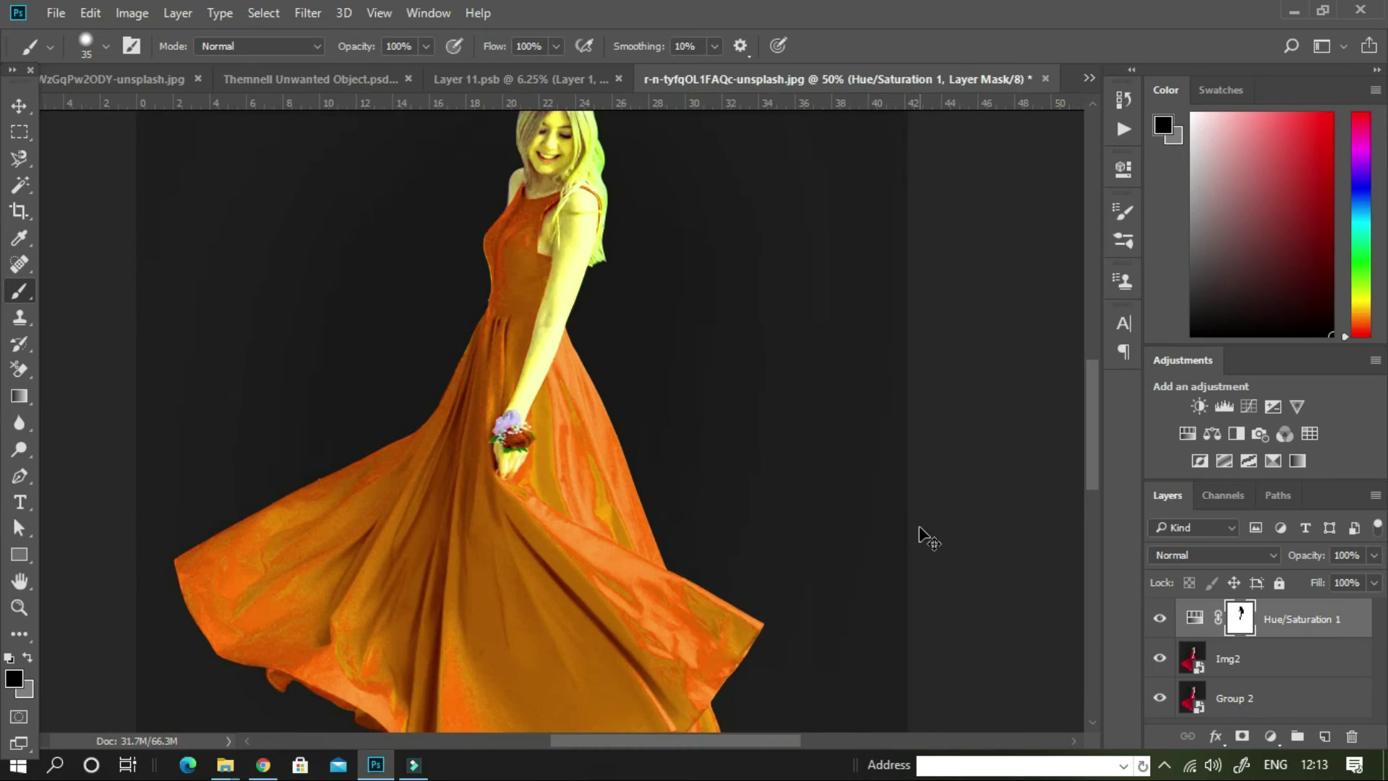
key(ctrl+plus)
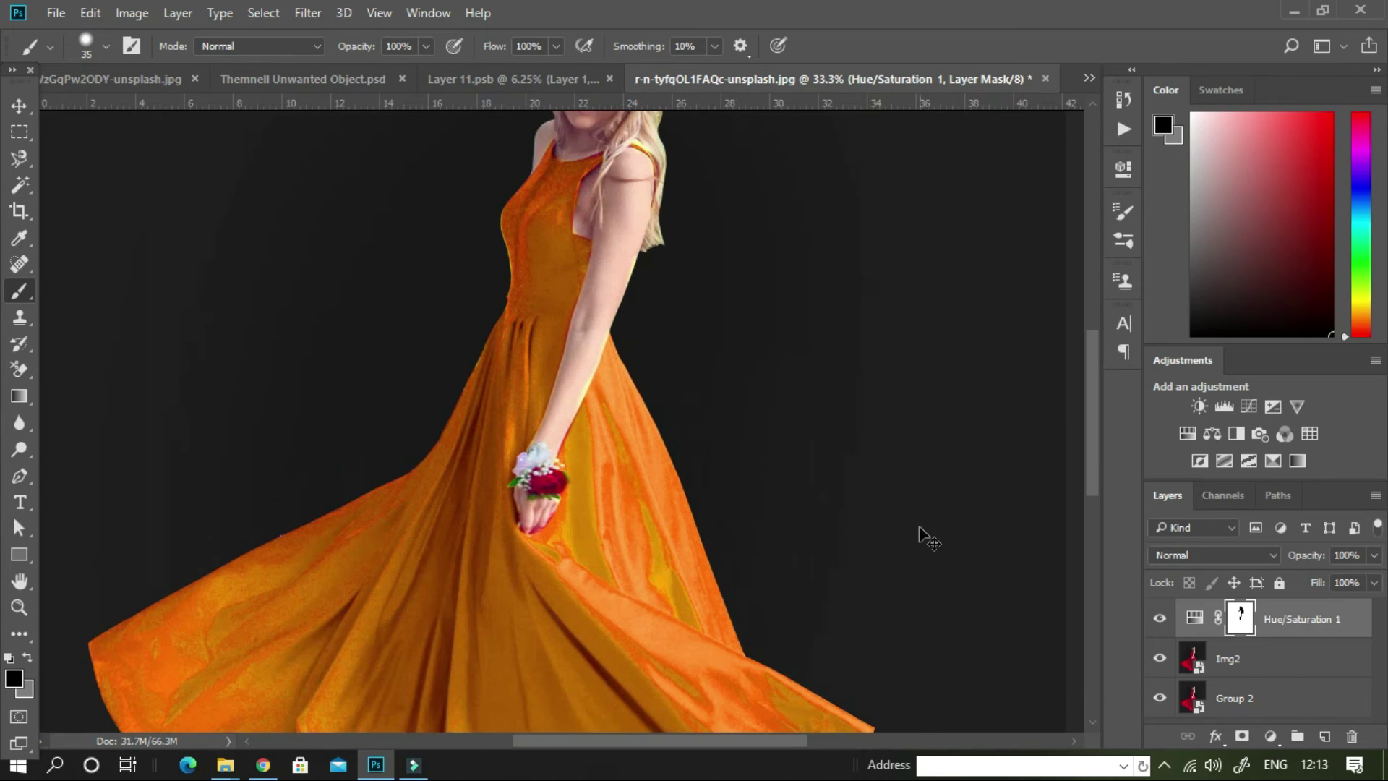
key(ctrl+minus)
key(ctrl+minus)
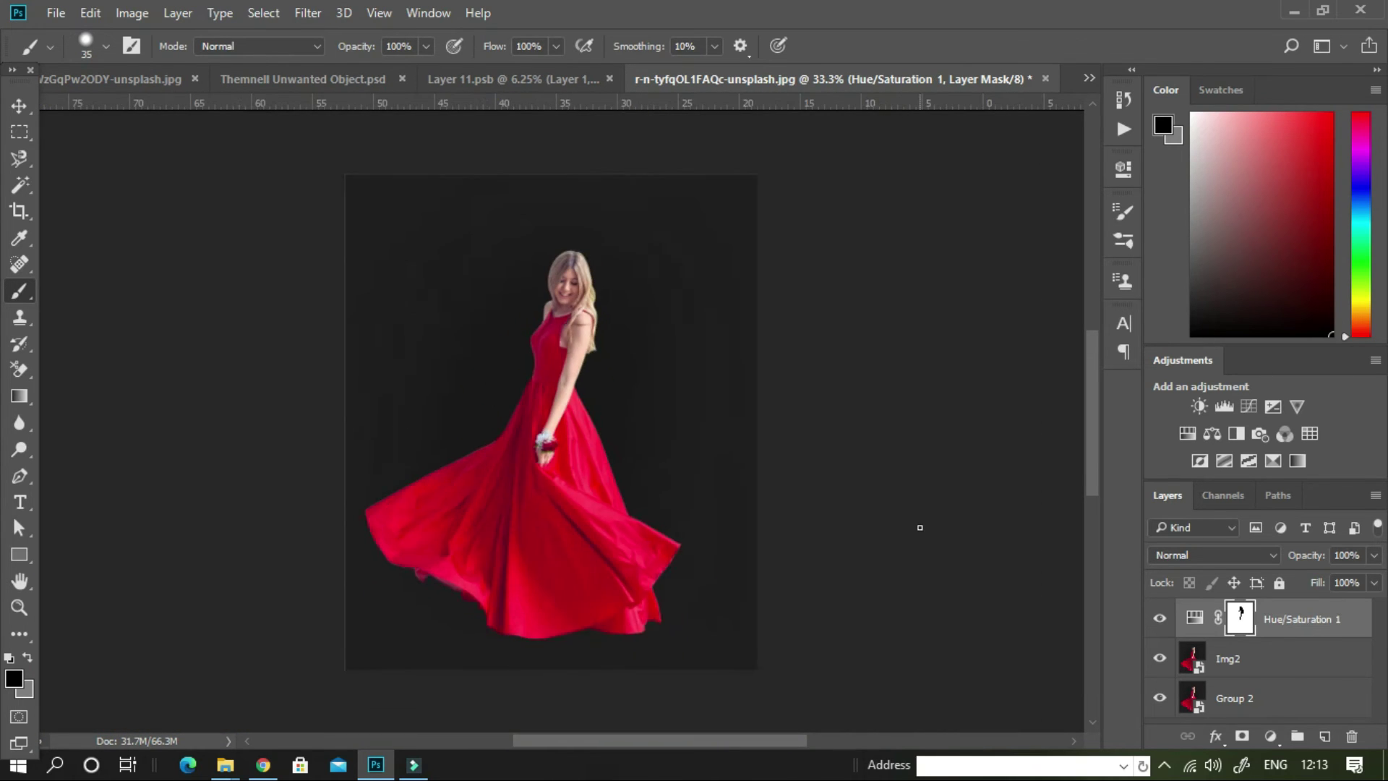
key(ctrl+minus)
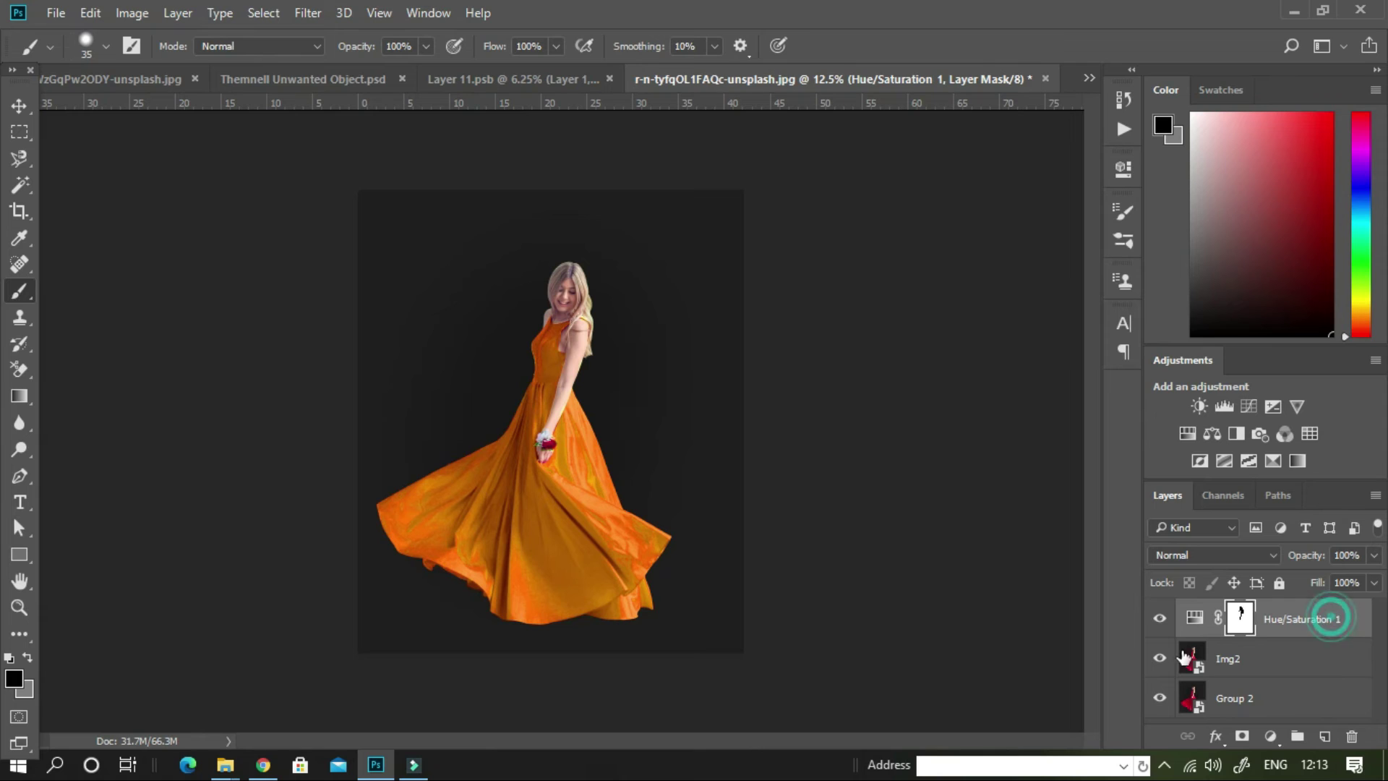
Step: Change the Hue/Saturation hue to -96 so the dress turns blue, then inspect it
click(1194, 620)
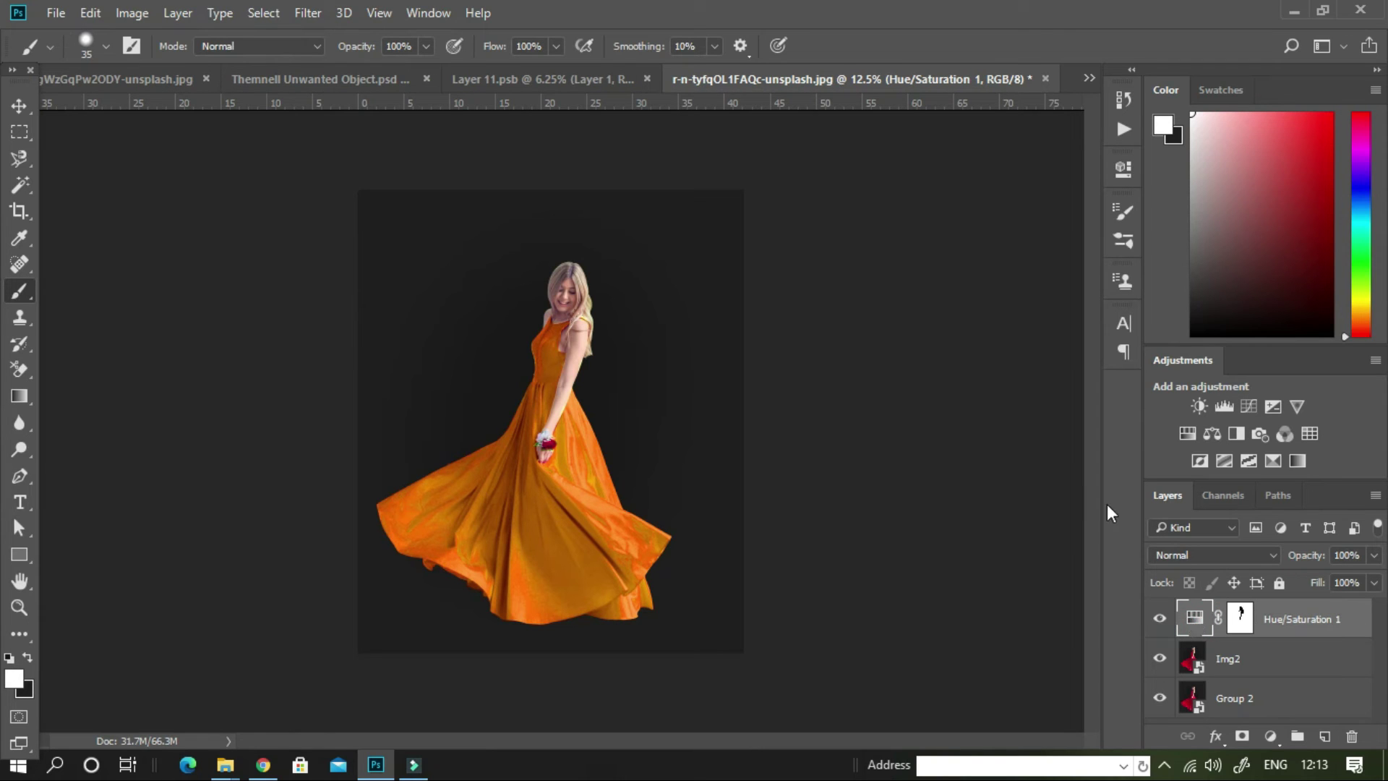
double_click(1194, 620)
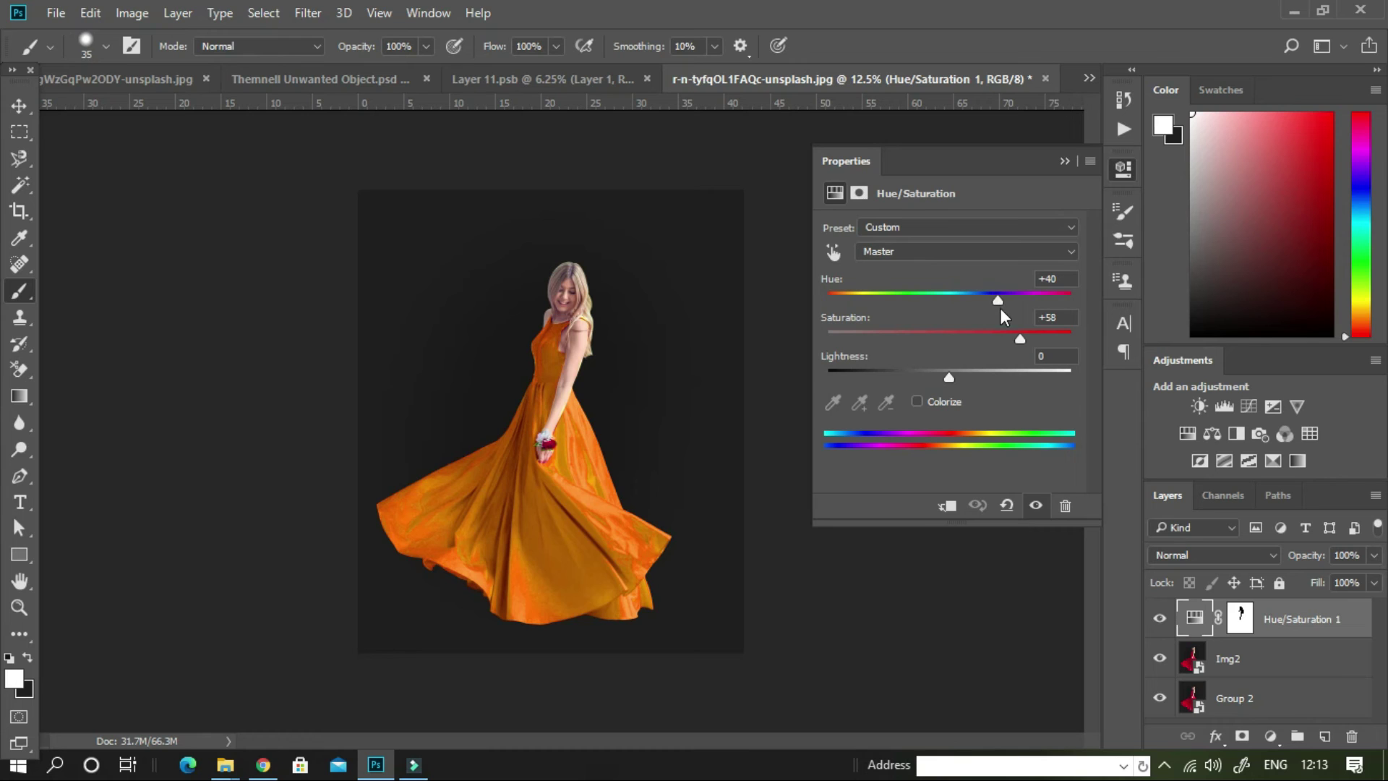
drag(1014, 300, 870, 332)
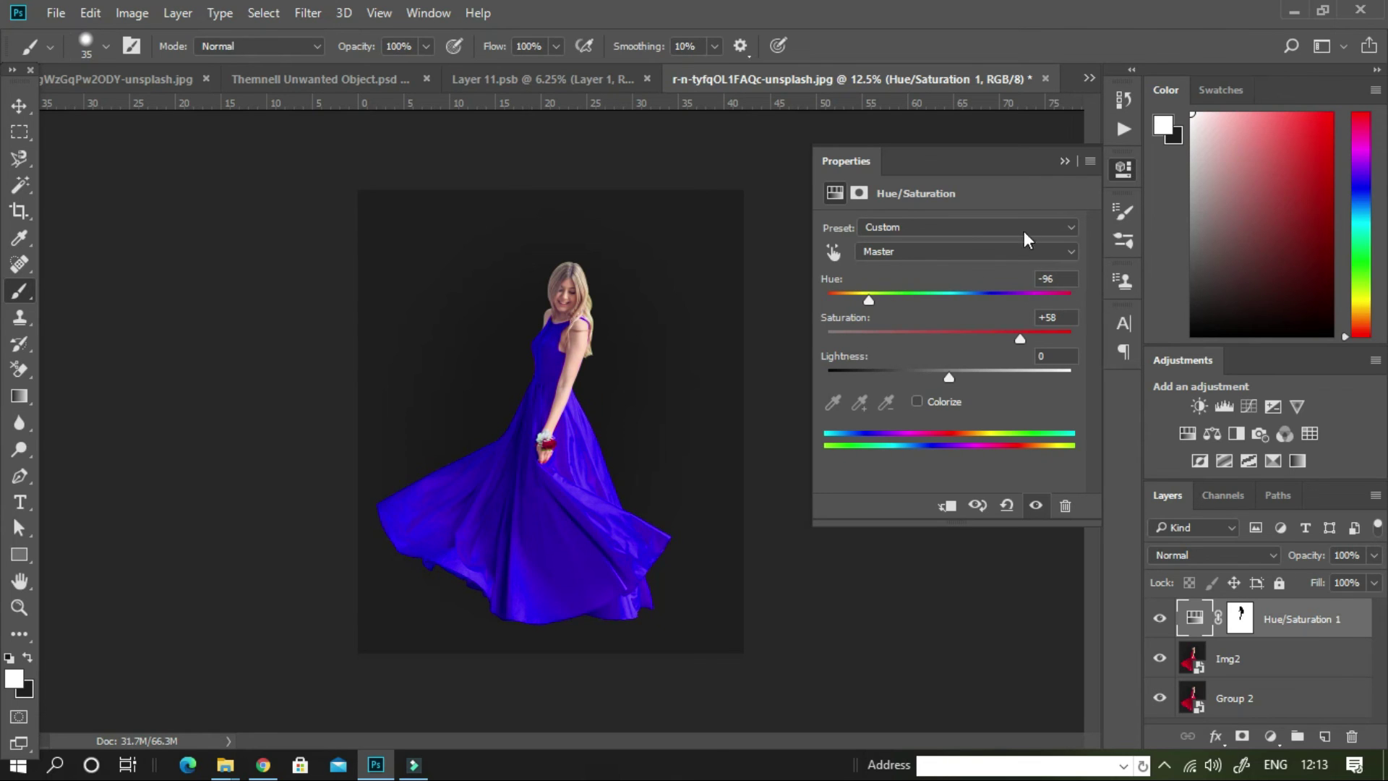
click(1070, 160)
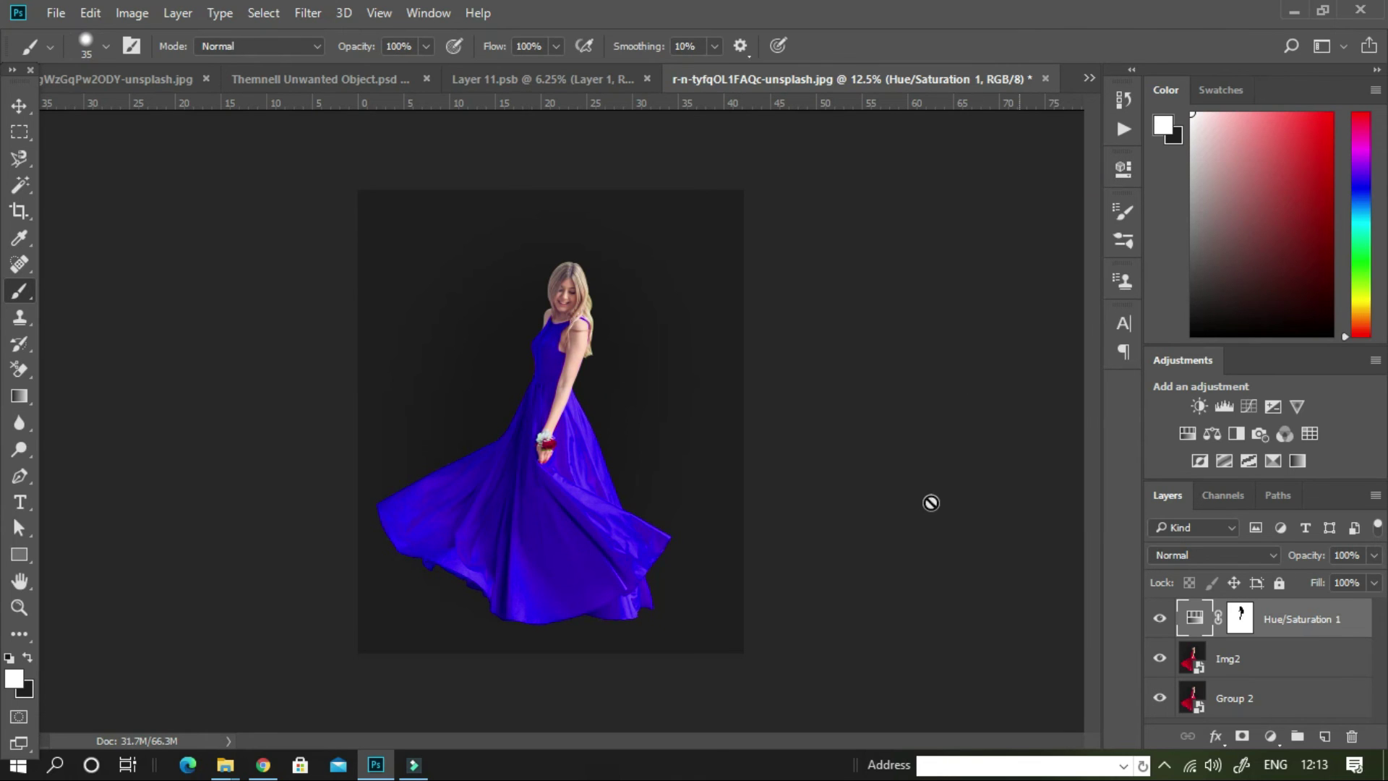
key(ctrl+plus)
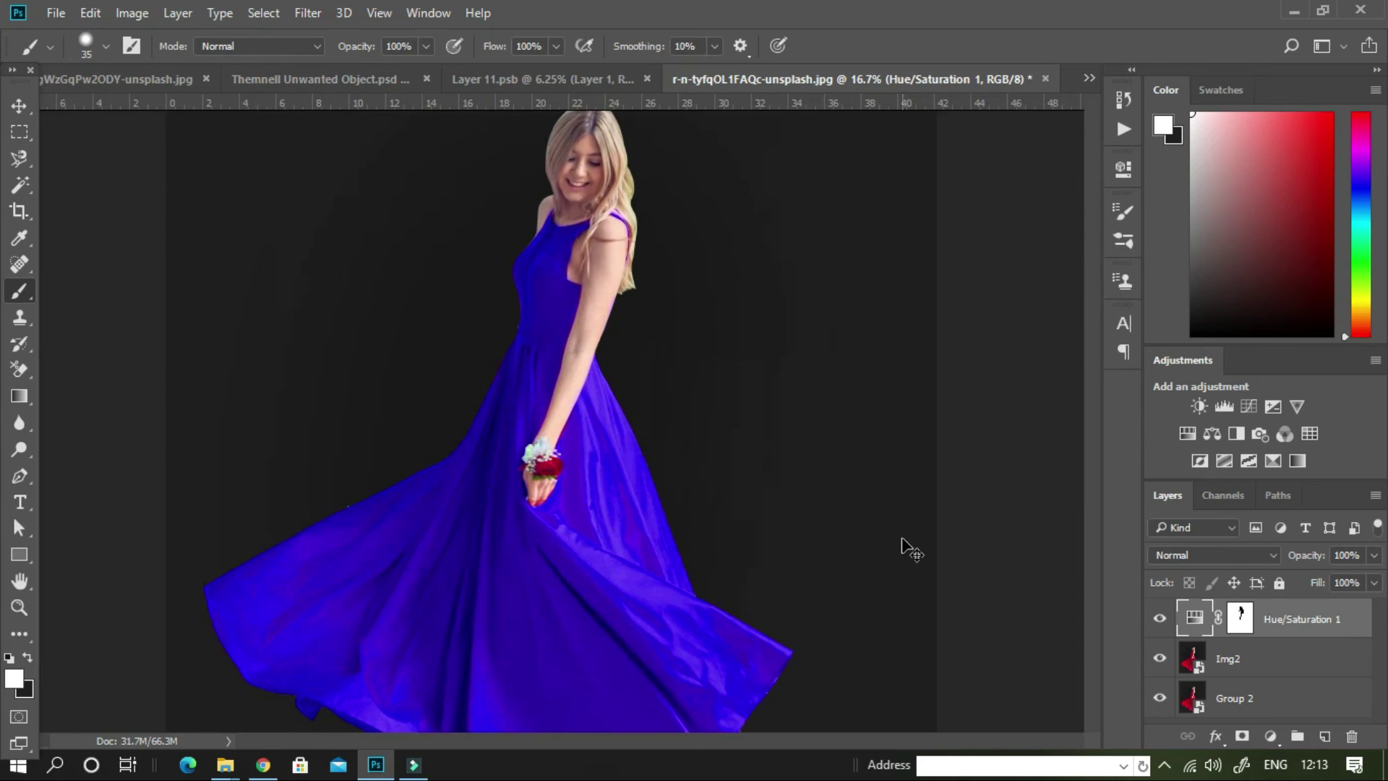
key(ctrl+plus)
key(ctrl+plus)
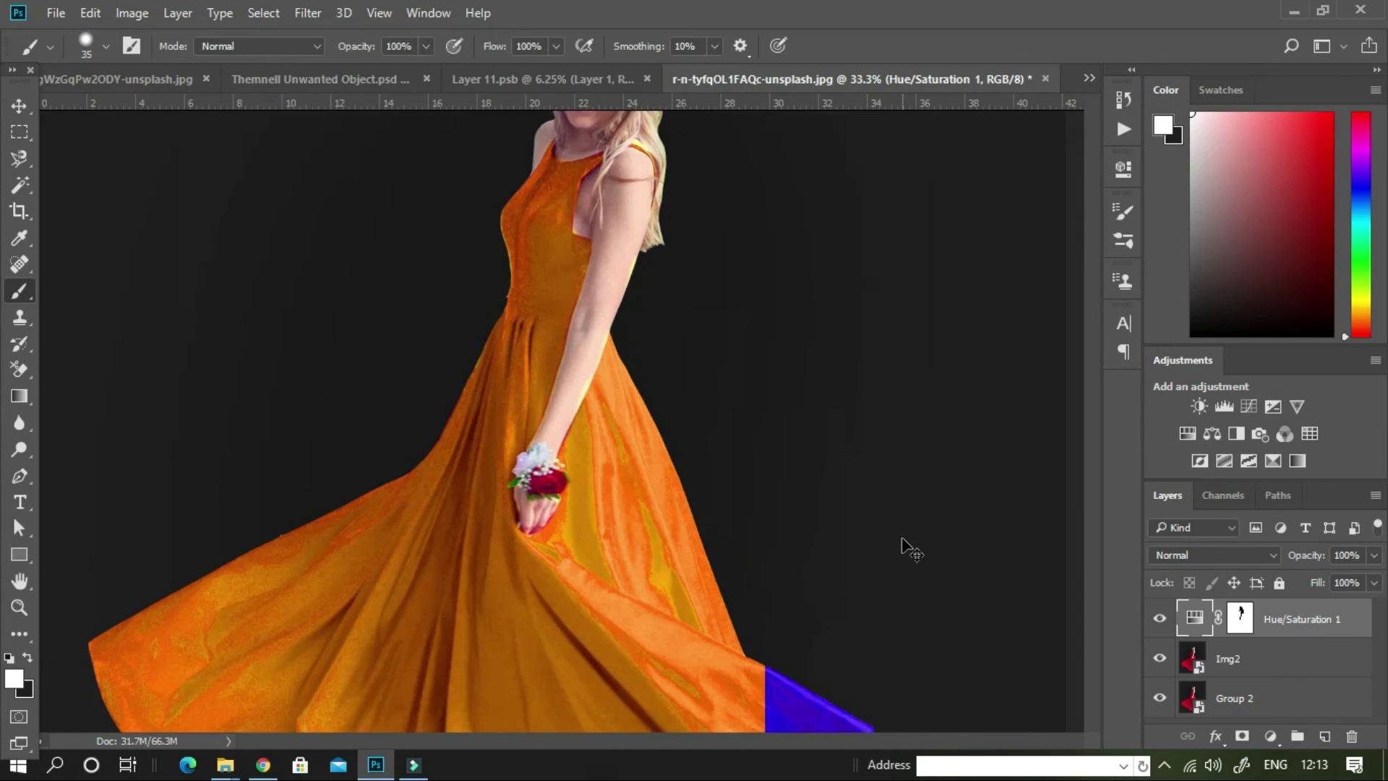
key(ctrl+minus)
key(ctrl+minus)
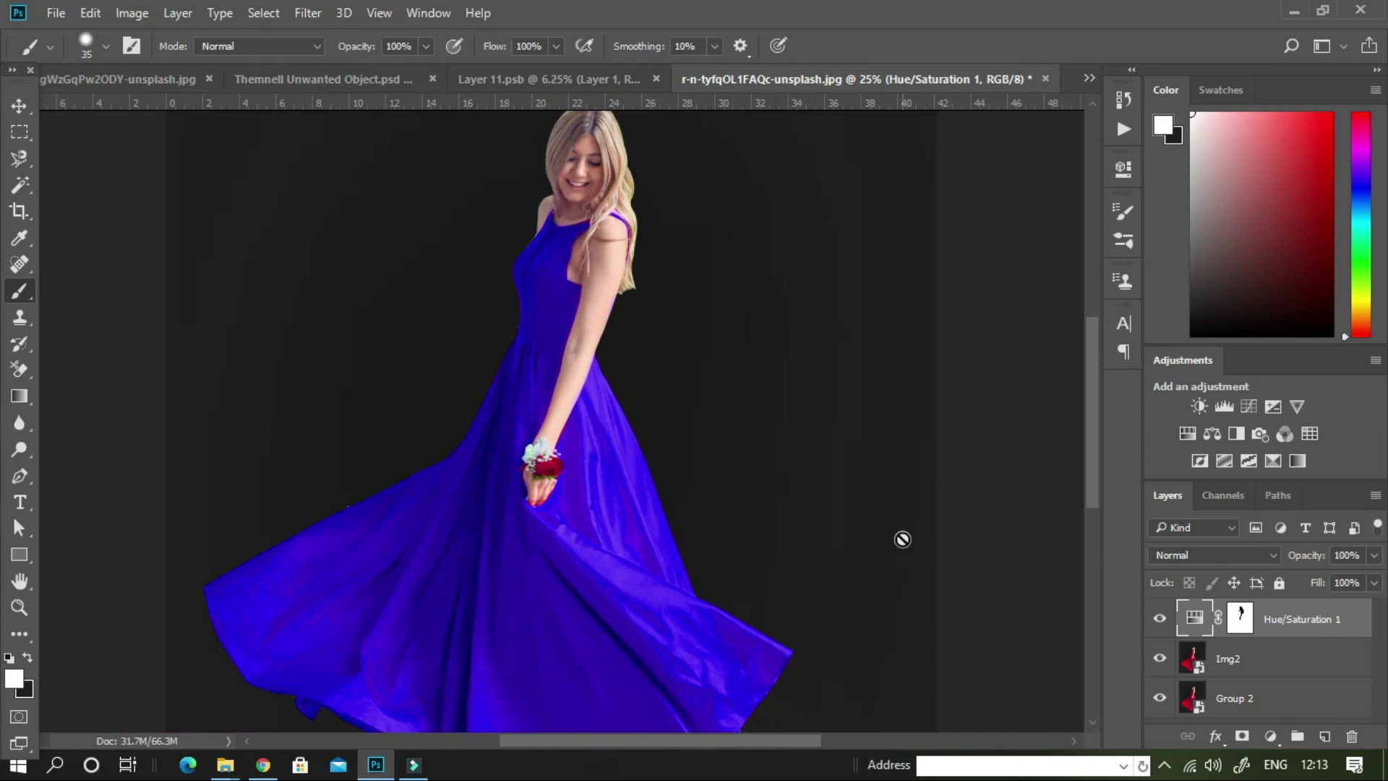